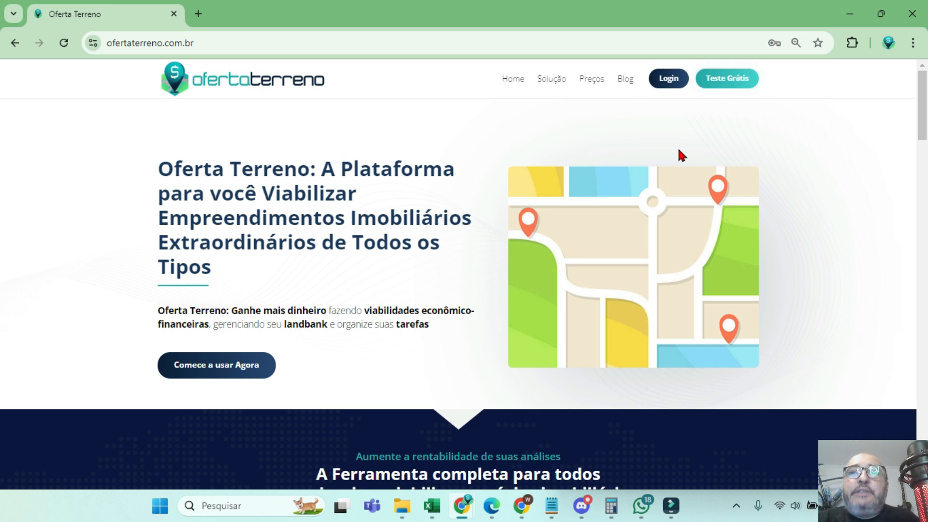
Step: Log in to Oferta Terreno with the saved credentials and open the summary of the Caçapava feasibility study
click(668, 79)
click(190, 356)
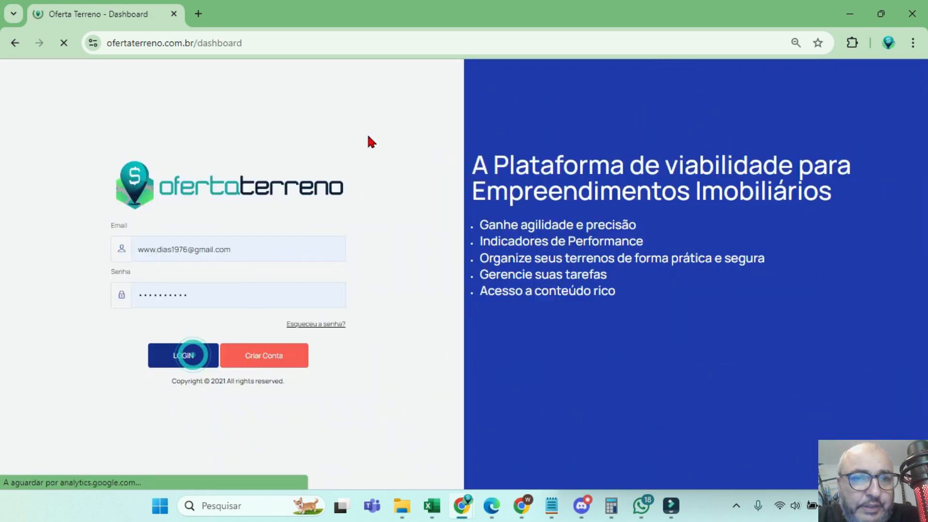
click(386, 78)
click(871, 188)
click(860, 207)
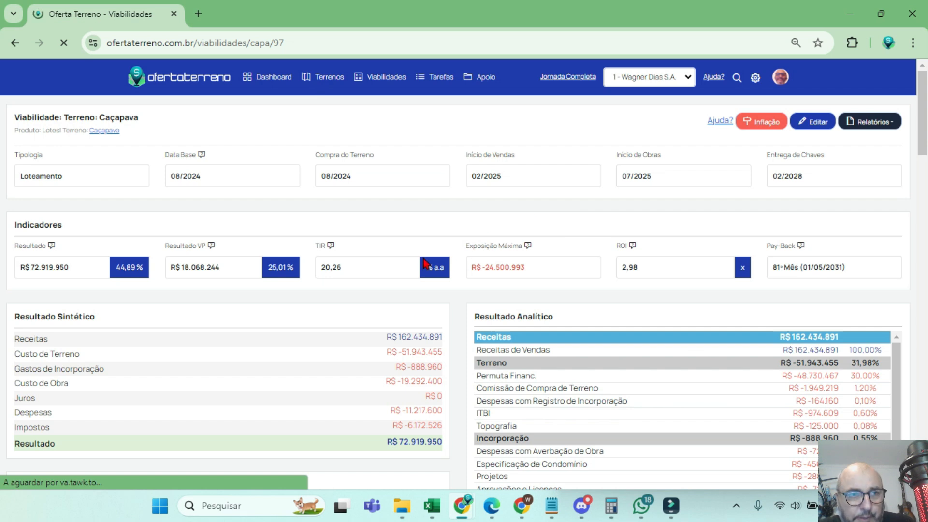
Step: Review the study's typology and the Empreendimento table, highlighting the development's total VGV
drag(93, 174, 6, 177)
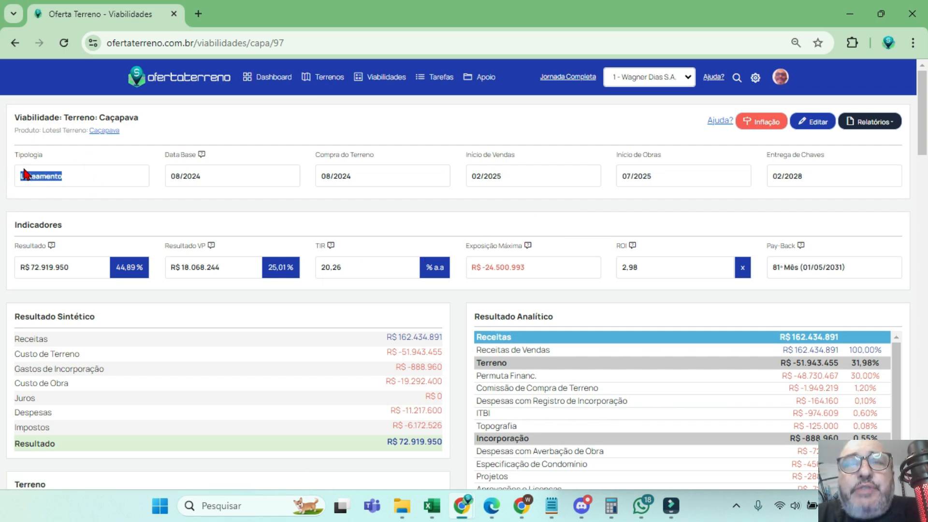
scroll(282, 239, down, 4)
scroll(286, 243, up, 4)
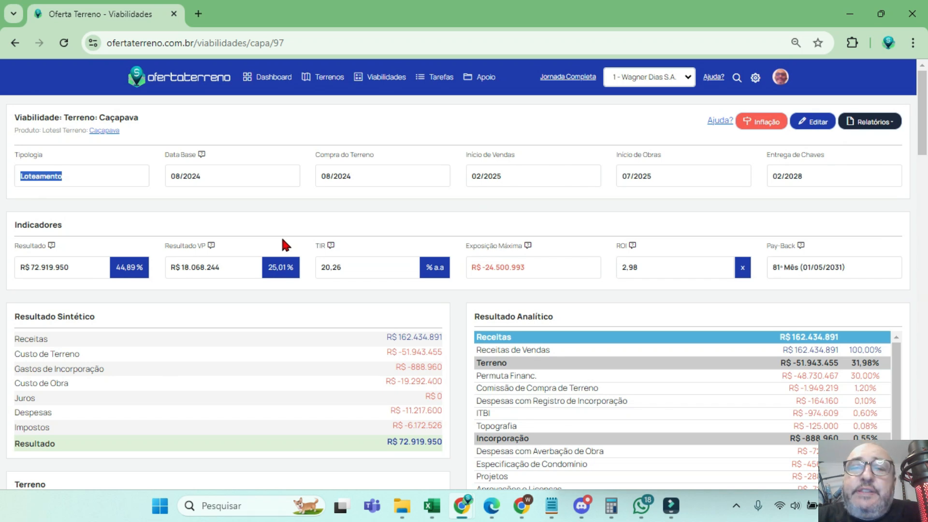
scroll(282, 241, down, 4)
scroll(282, 242, up, 1)
scroll(285, 245, down, 15)
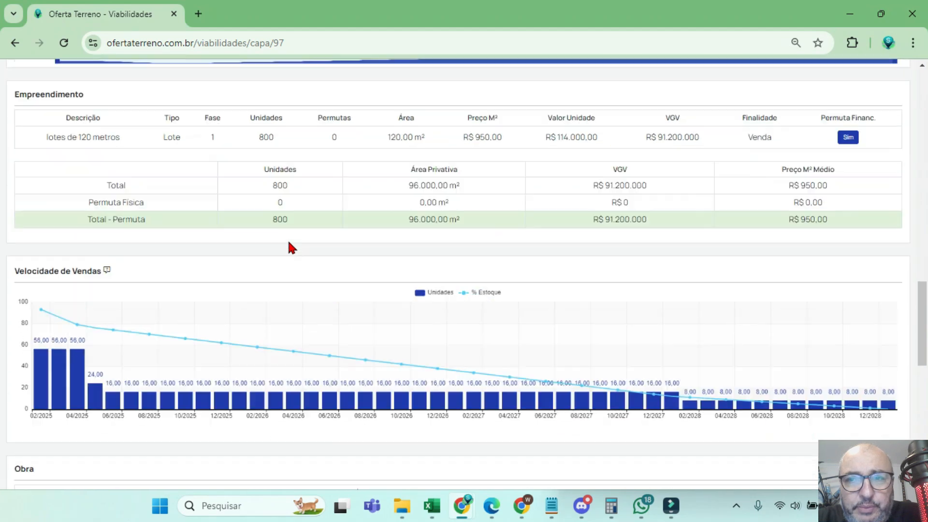
scroll(290, 247, up, 1)
drag(657, 240, 576, 246)
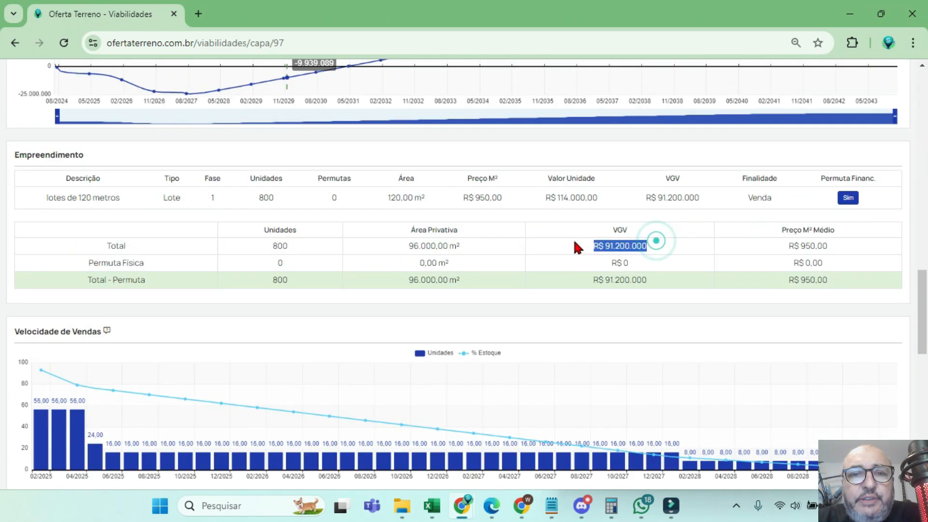
Step: Look through the VGV, areas and Resultado Analítico breakdown, and return to the Tipologia field in the study header
scroll(575, 245, up, 9)
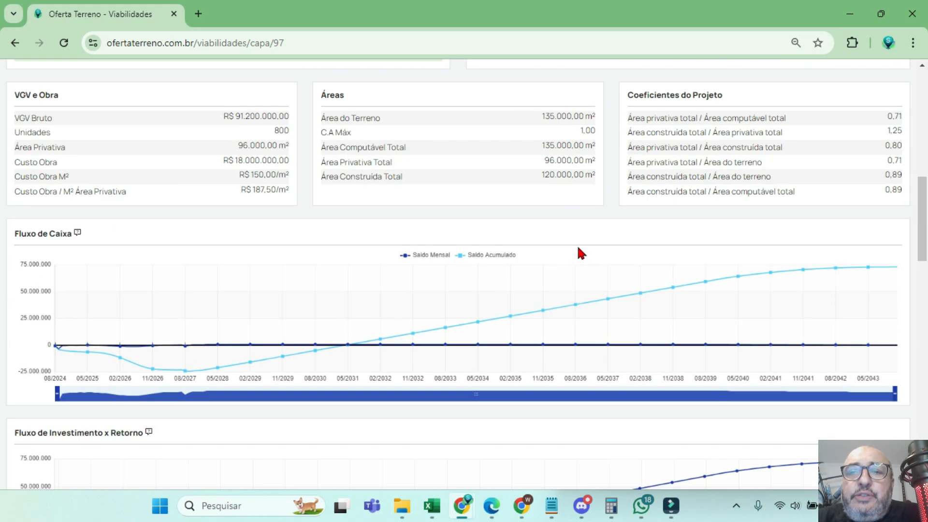
scroll(579, 252, up, 4)
scroll(591, 245, down, 5)
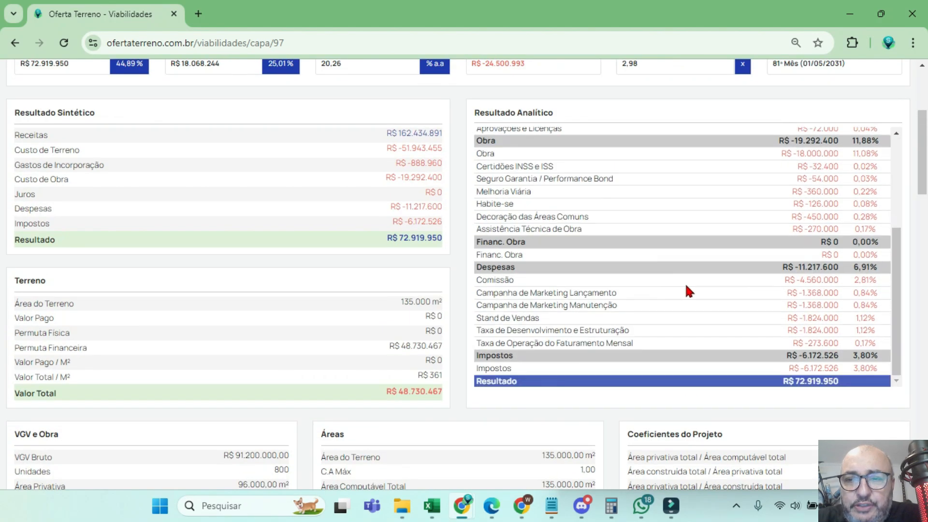
drag(925, 172, 925, 254)
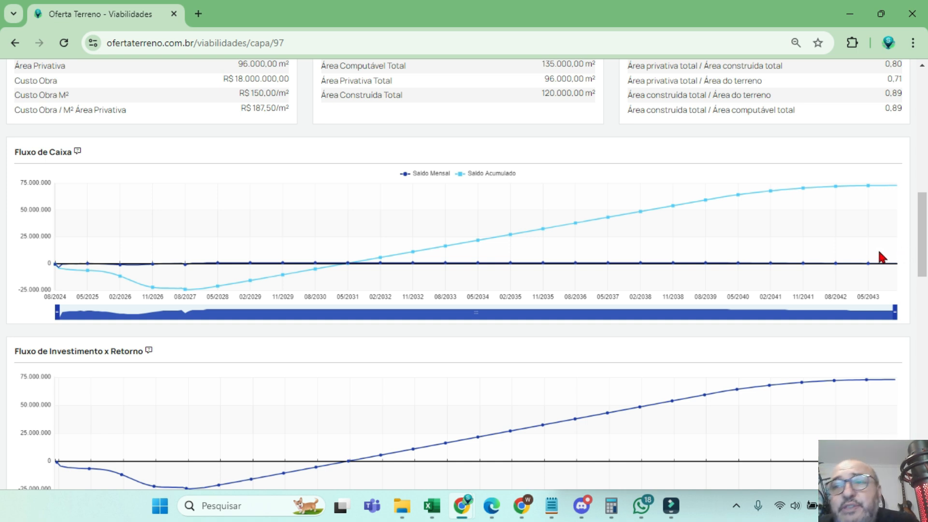
scroll(716, 222, up, 4)
scroll(696, 212, up, 9)
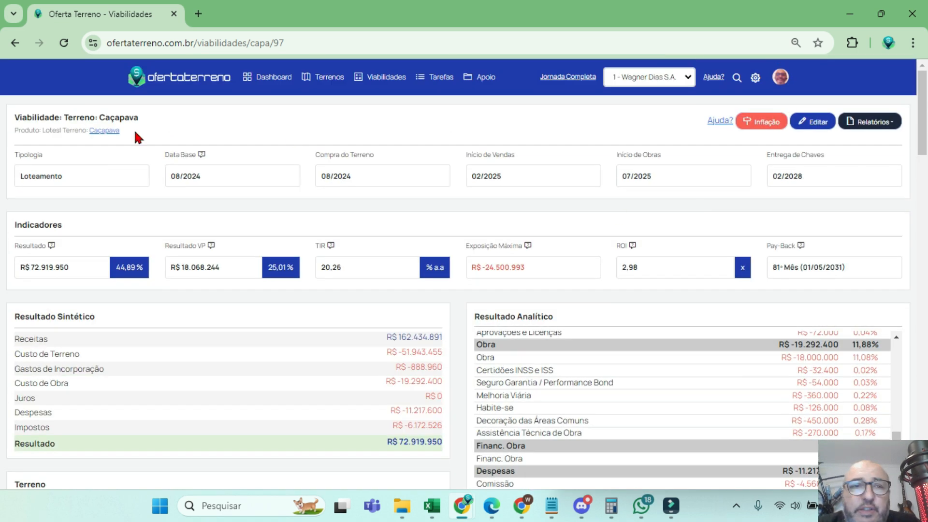
drag(77, 174, 23, 173)
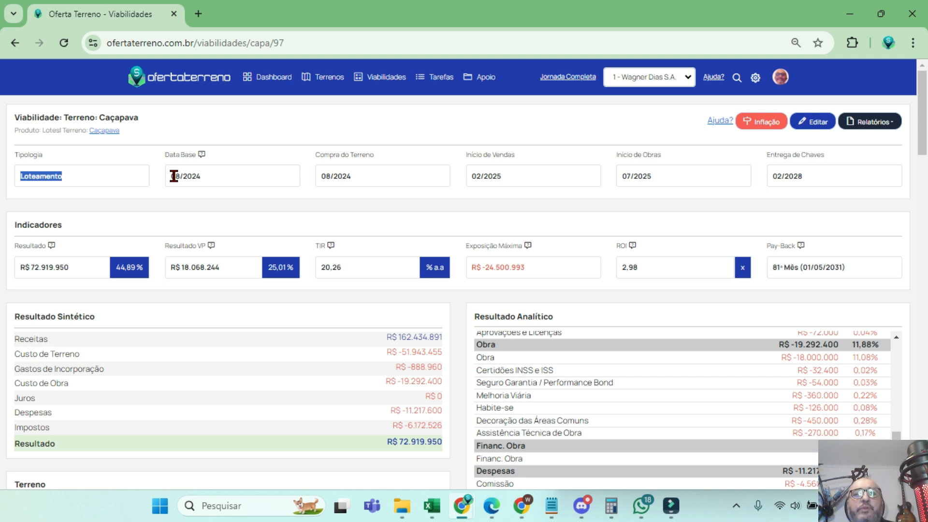
Step: Examine the Fluxo de Caixa and Fluxo de Investimento x Retorno charts over the whole project period
scroll(348, 207, down, 15)
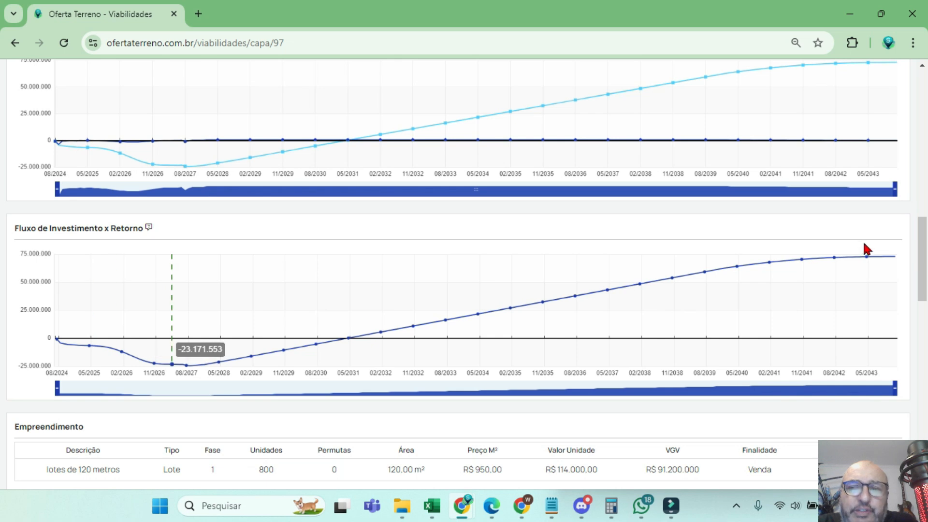
scroll(674, 239, up, 3)
scroll(201, 310, down, 4)
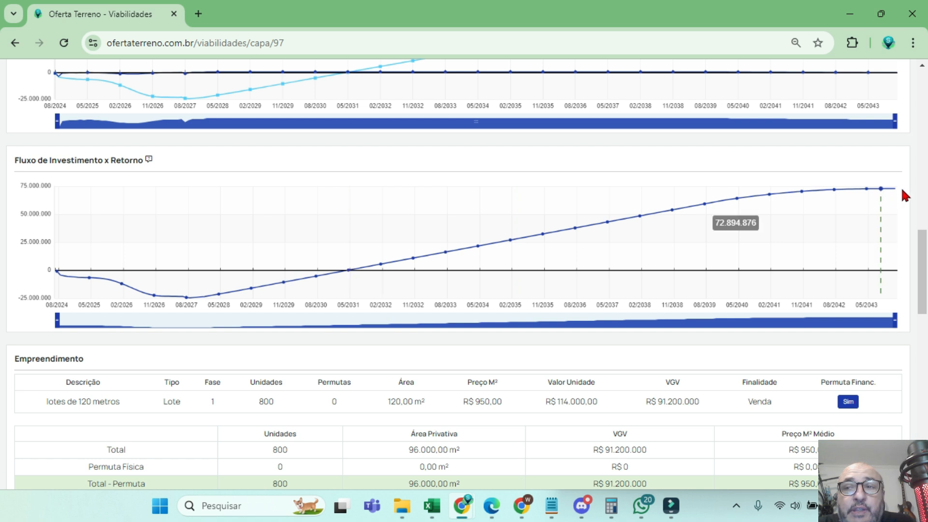
scroll(357, 150, up, 15)
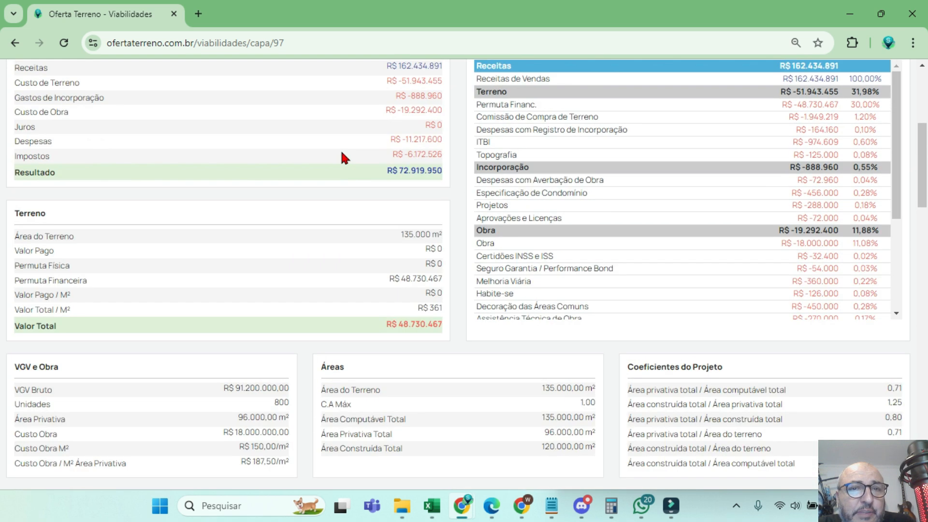
Step: Examine the study's indicators: Resultado, ROI, Exposição Máxima, Resultado VP and TIR
scroll(341, 155, up, 3)
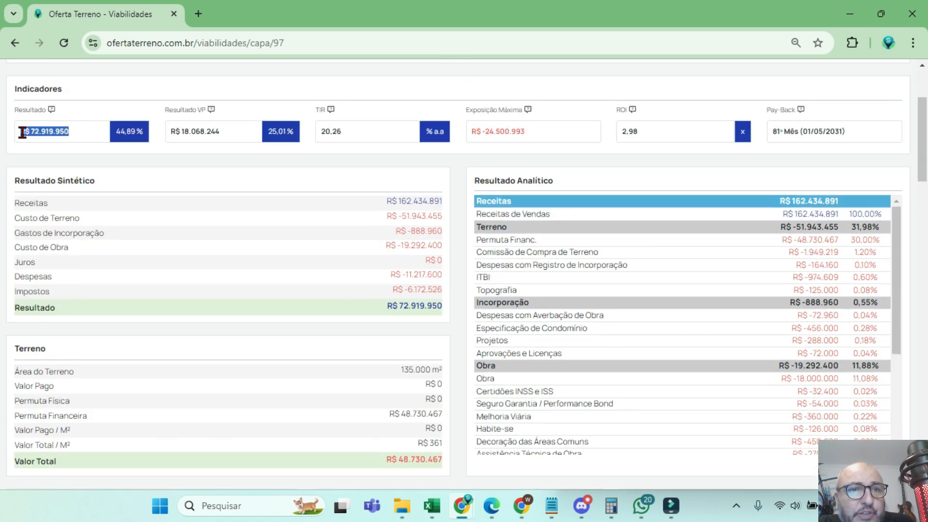
click(657, 129)
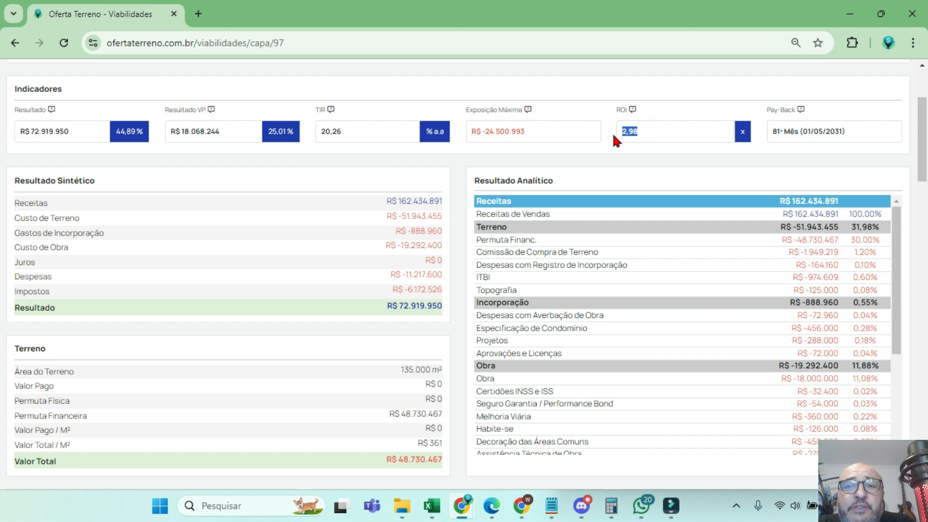
click(475, 131)
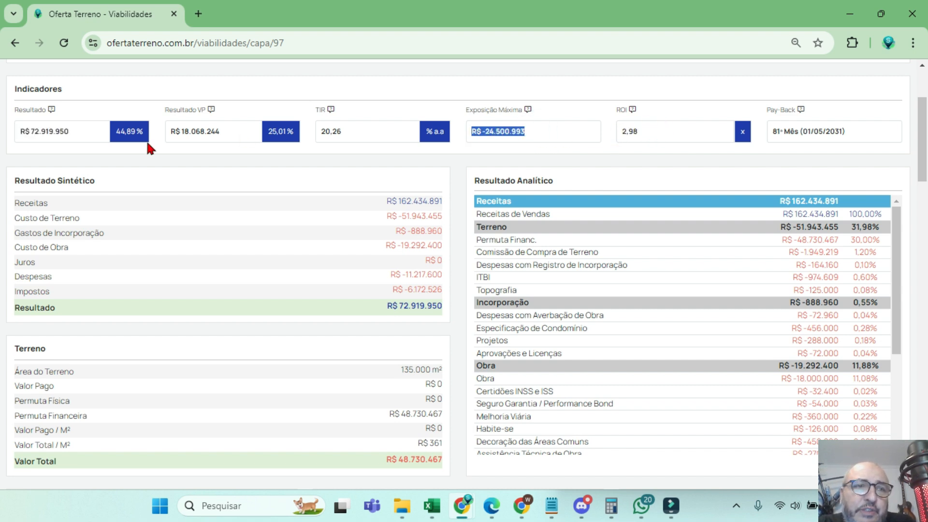
click(13, 129)
drag(232, 129, 163, 129)
drag(289, 129, 262, 133)
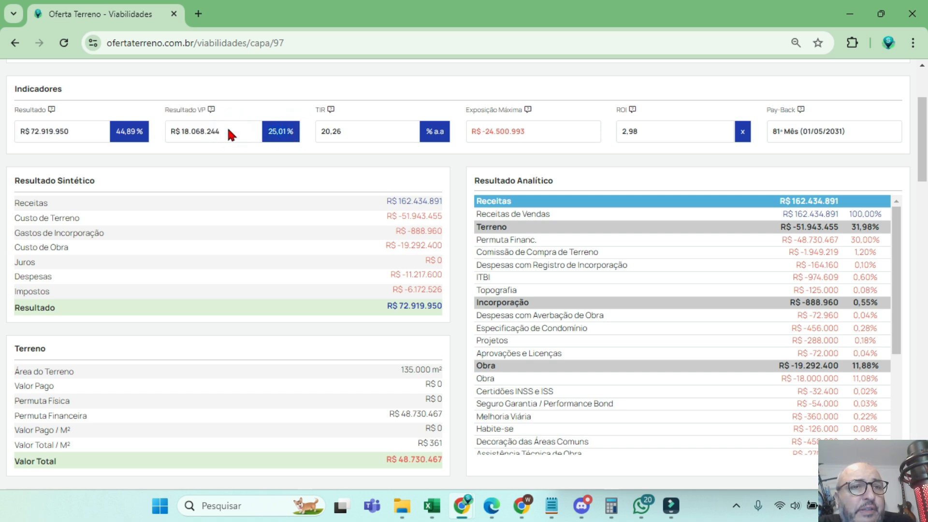
click(171, 130)
drag(364, 128, 314, 128)
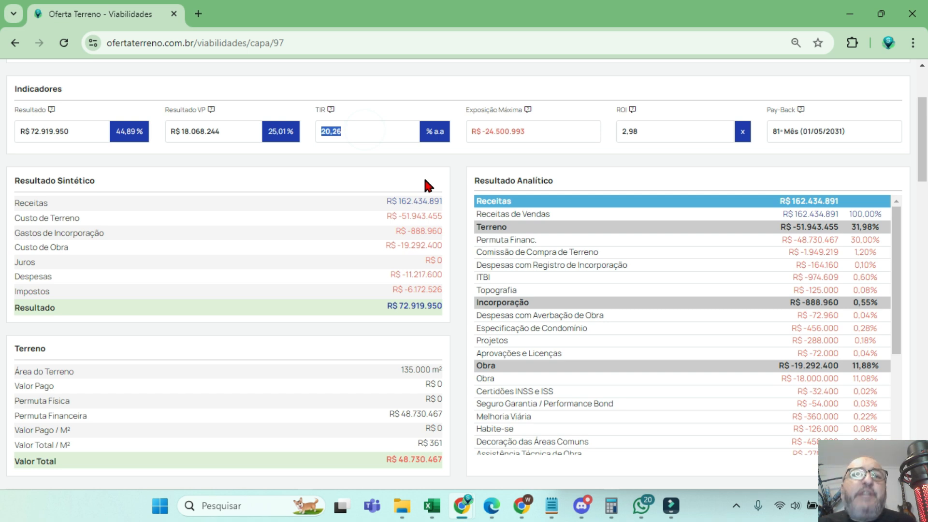
Step: Inspect the investment versus return, Velocidade de Vendas and Curva de Obra charts in the study
scroll(428, 185, down, 10)
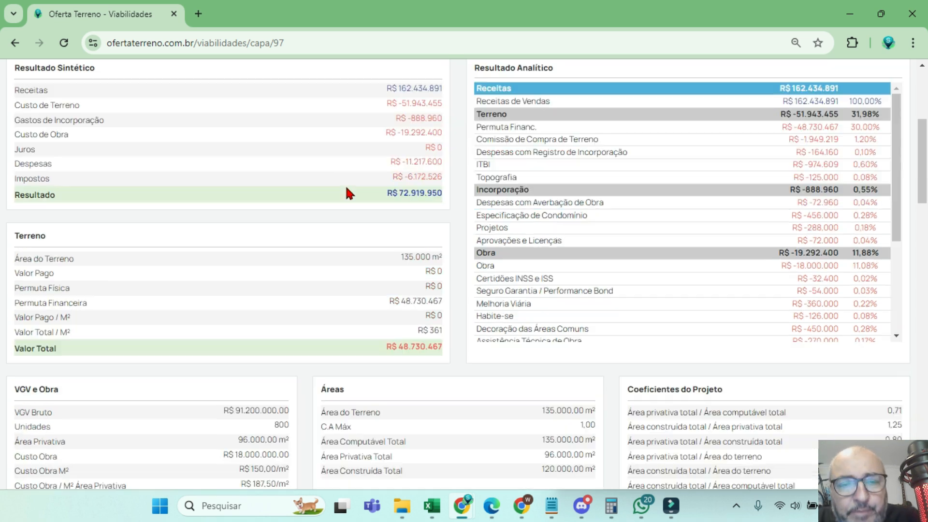
mouse_move(337, 230)
scroll(344, 259, down, 3)
mouse_move(347, 265)
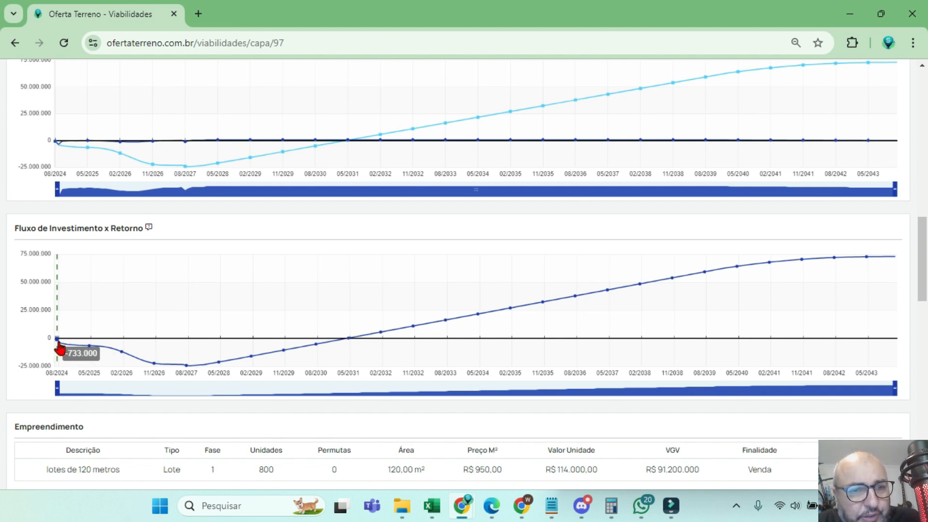
scroll(457, 401, down, 9)
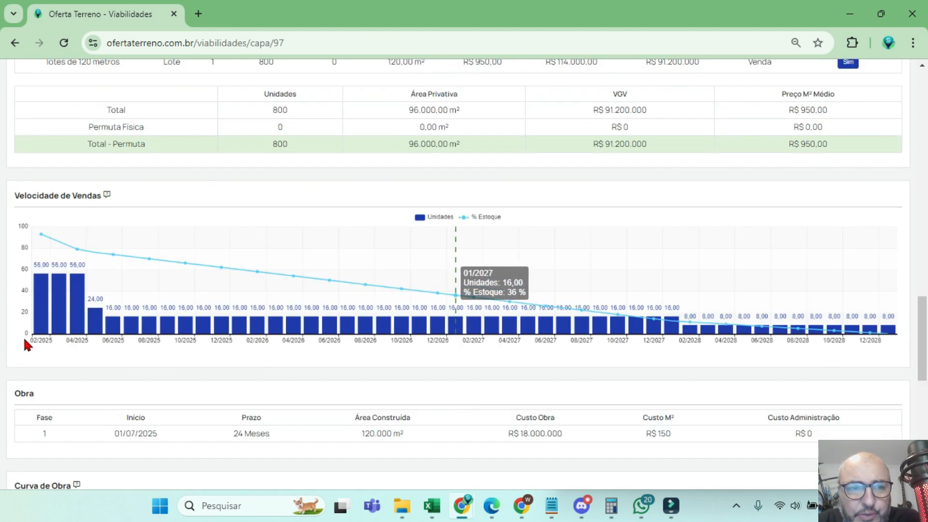
scroll(773, 377, down, 5)
scroll(764, 376, down, 3)
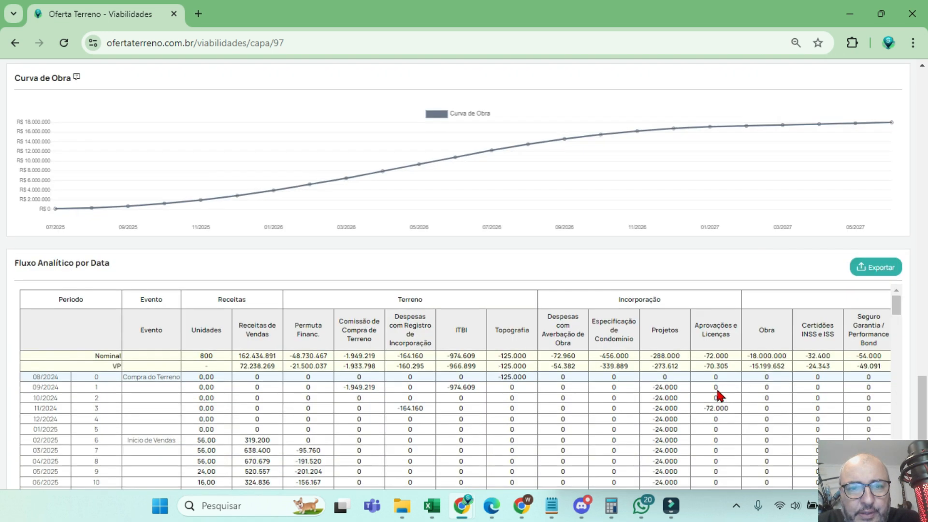
Step: Check the Fluxo Analítico por Data table through its last period and return to the study's indicators
drag(894, 306, 924, 459)
drag(897, 326, 897, 416)
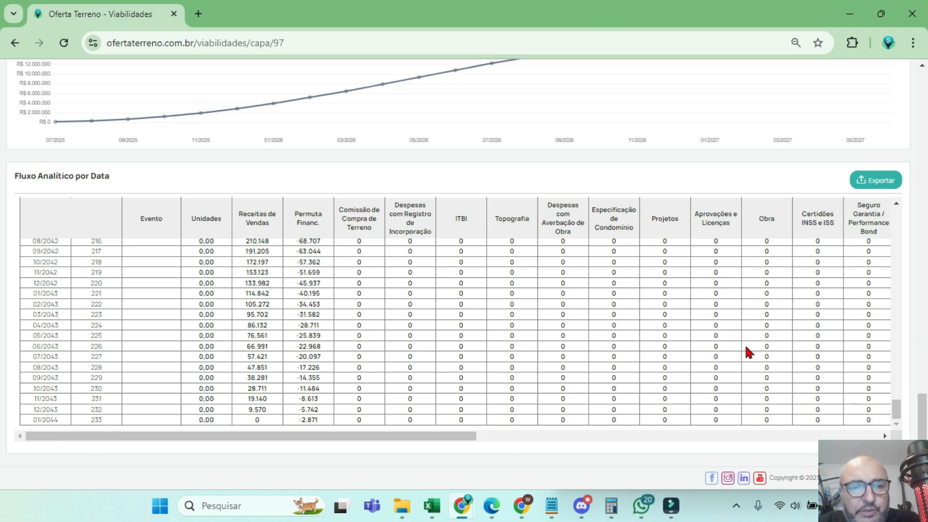
drag(895, 409, 895, 212)
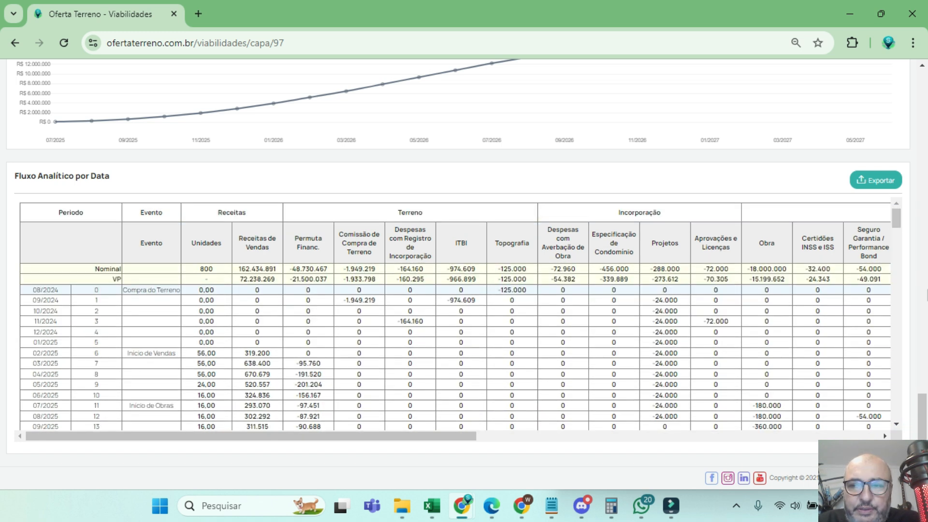
drag(921, 415, 911, 110)
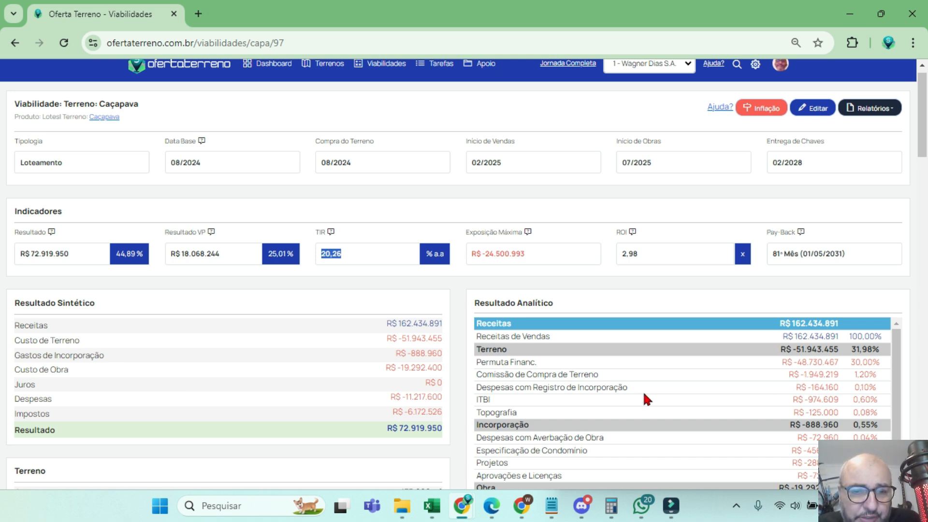
Step: Check how the land is paid for in the Terreno block, highlighting Valor Pago and the Permuta Financeira amount
scroll(410, 373, down, 3)
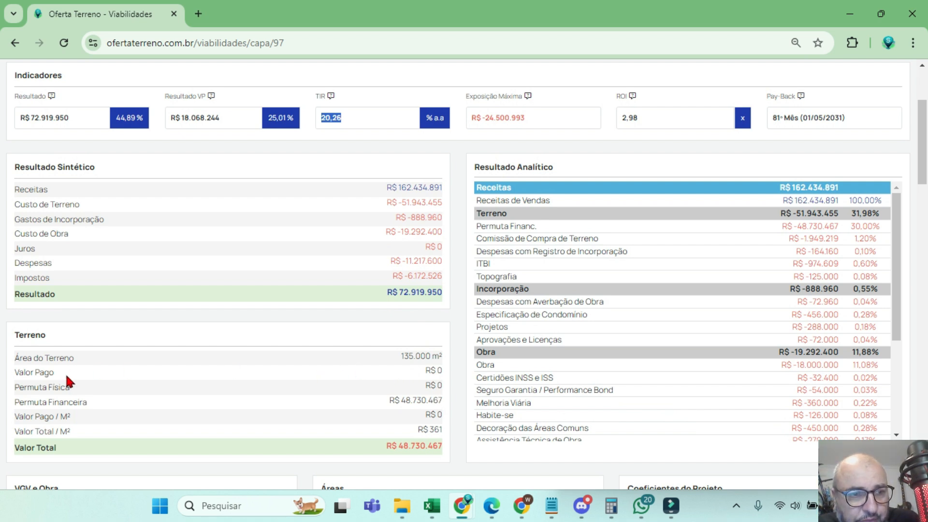
drag(67, 377, 14, 373)
drag(66, 400, 18, 402)
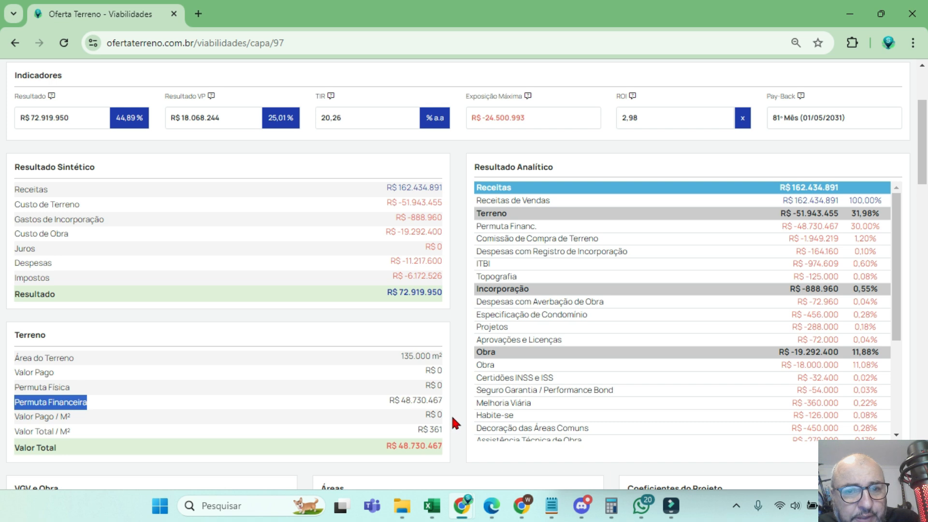
drag(443, 401, 383, 400)
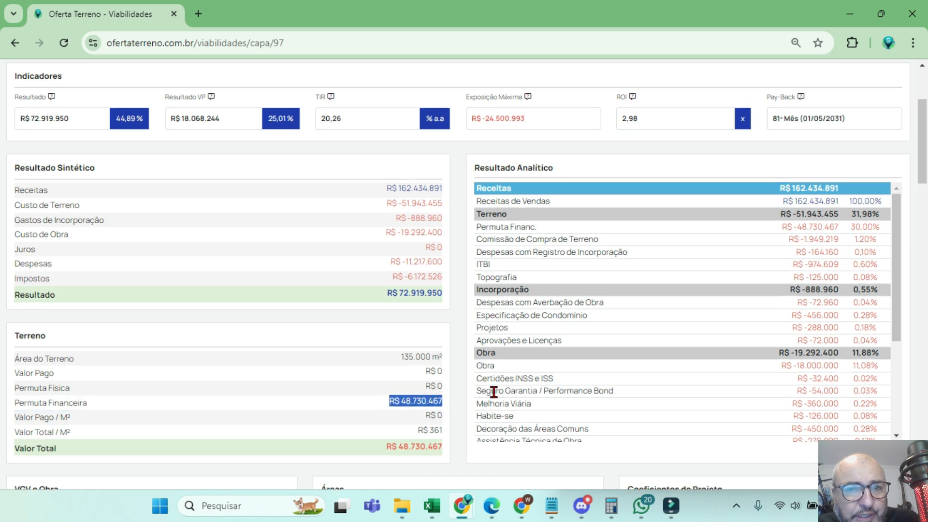
scroll(493, 392, up, 3)
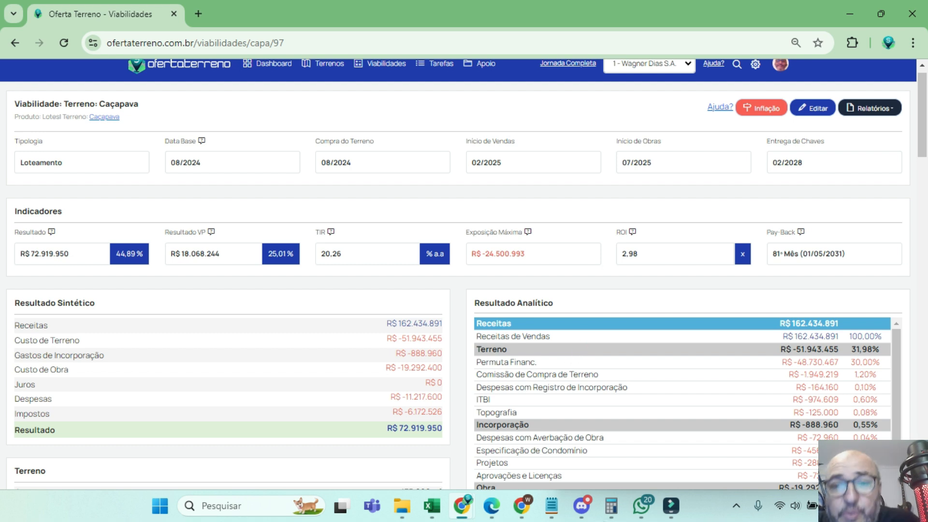
Step: Open the Caçapava study for editing and view its Capital de Giro and Securitização sections
scroll(265, 389, down, 12)
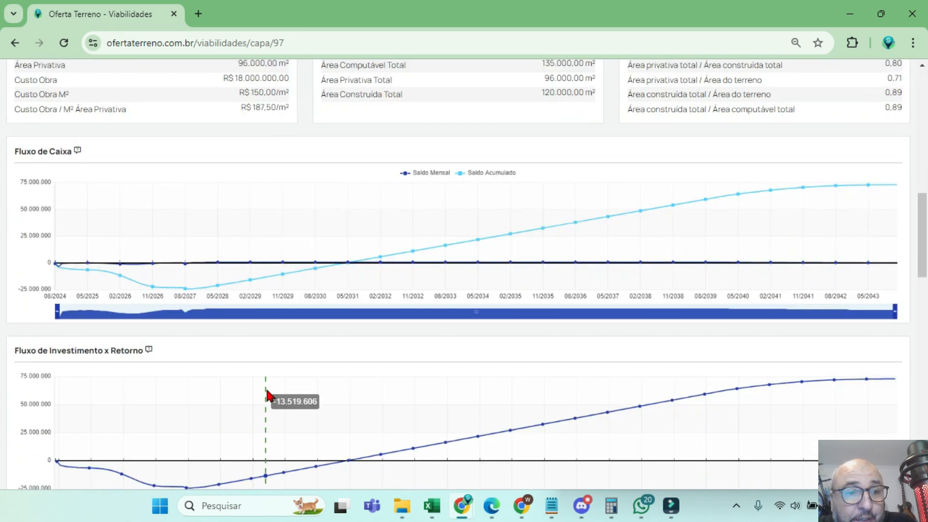
scroll(269, 395, up, 3)
scroll(272, 394, up, 10)
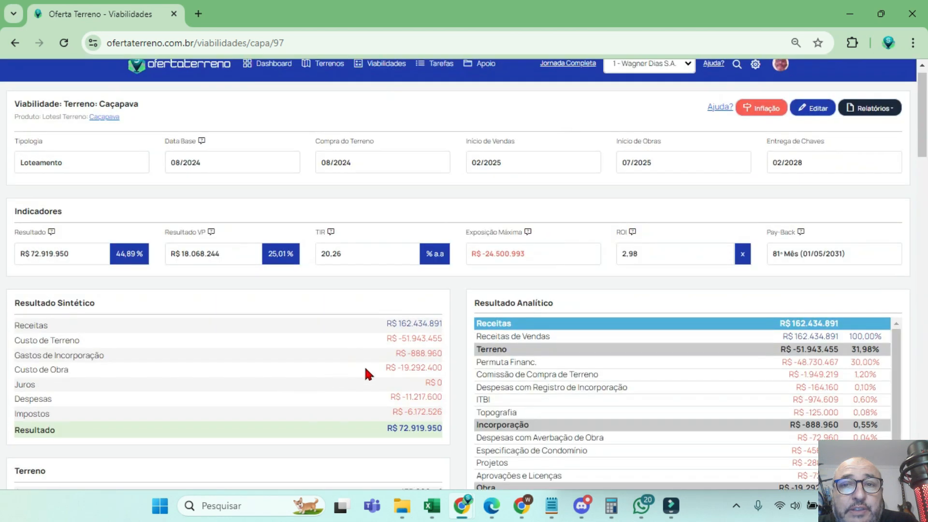
click(805, 118)
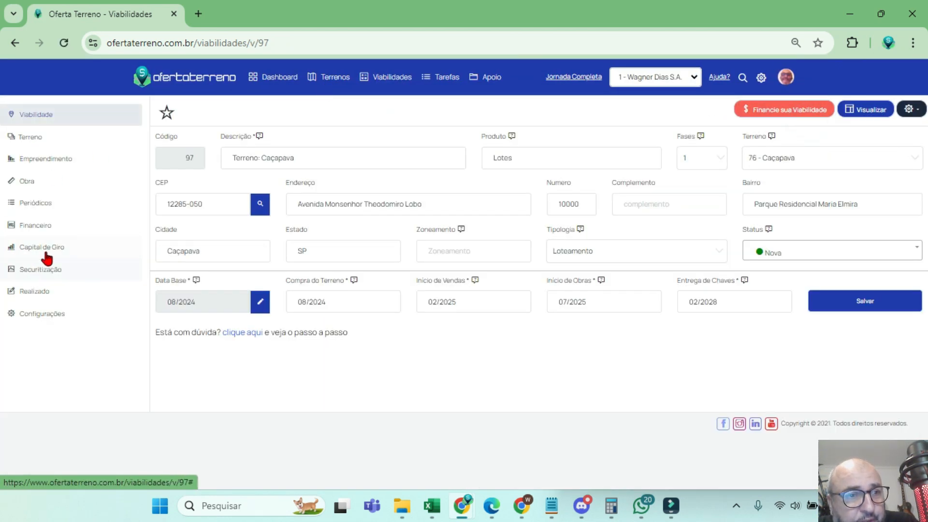
click(43, 249)
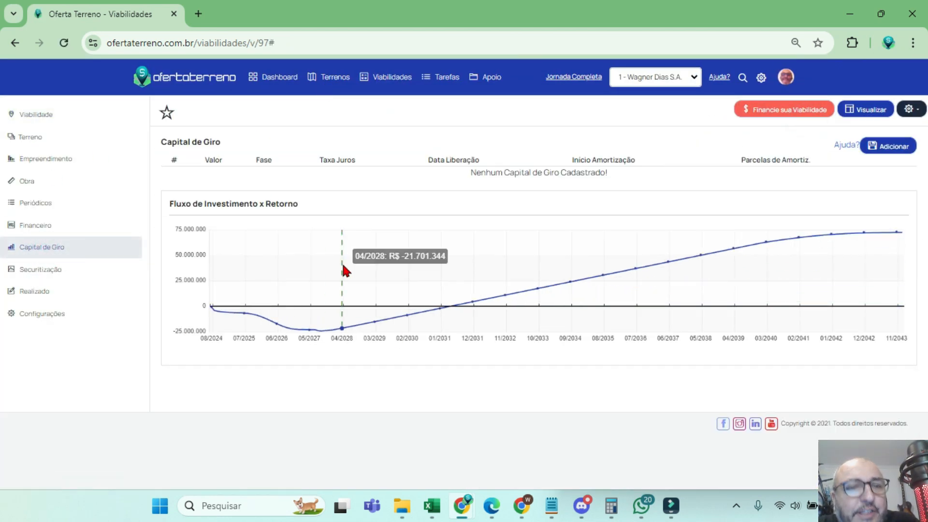
click(40, 269)
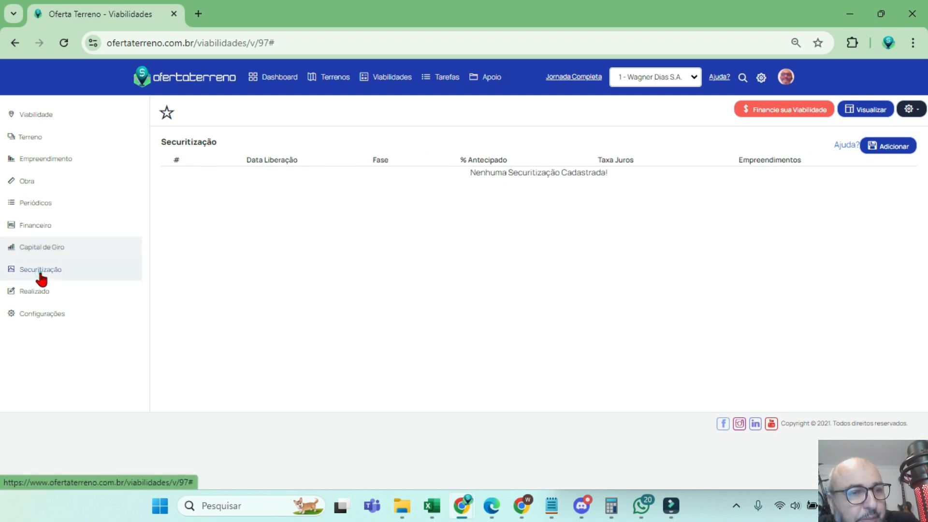
Step: Switch between the study's Capital de Giro and Securitização sections to compare the two funding options
click(63, 247)
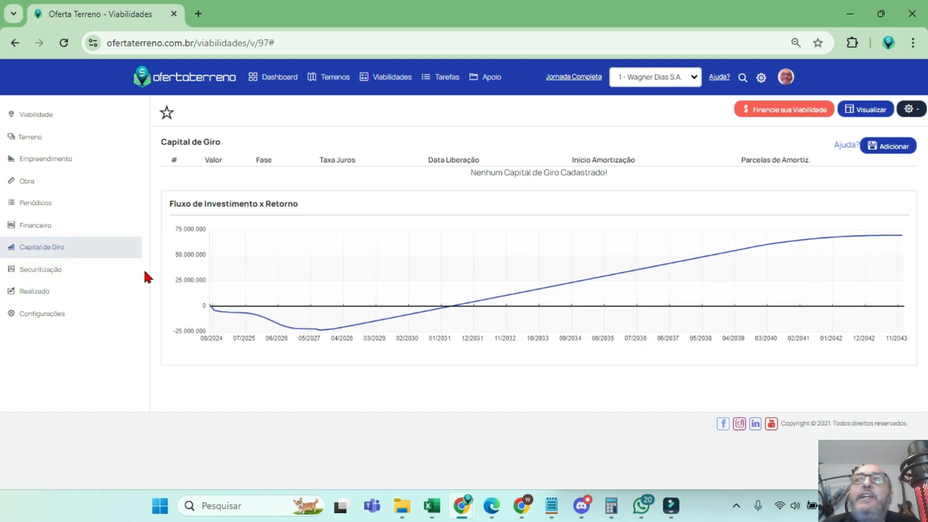
click(65, 268)
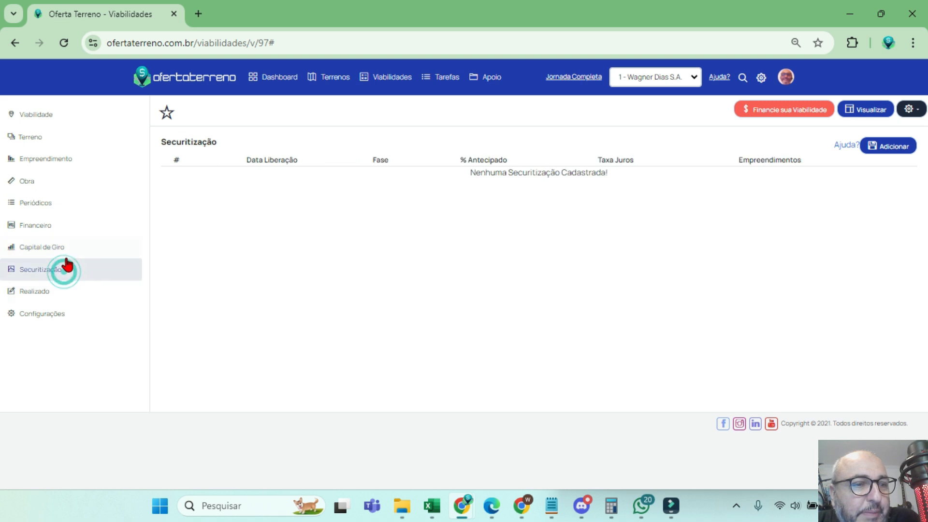
click(66, 248)
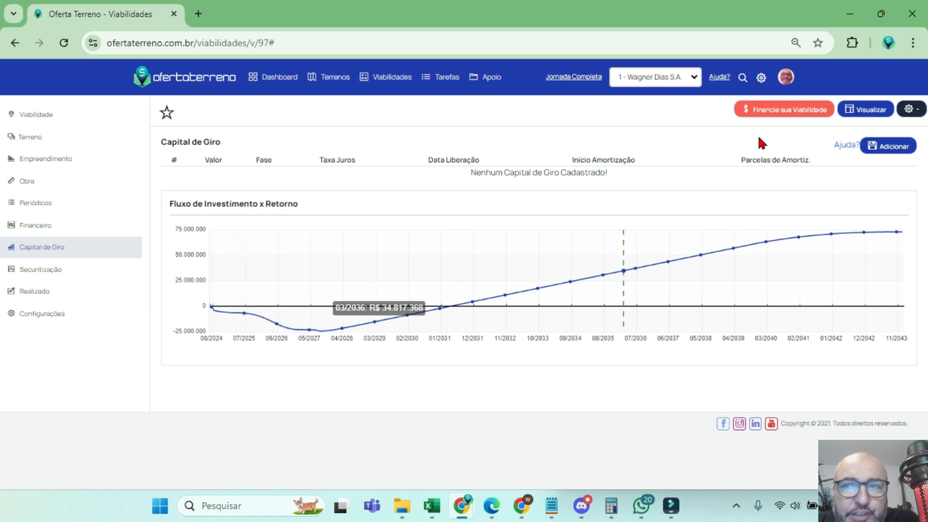
Step: Check the Fluxo de Investimento x Retorno chart in the study's report, and return to the editable Capital de Giro section
click(866, 110)
drag(914, 117, 914, 292)
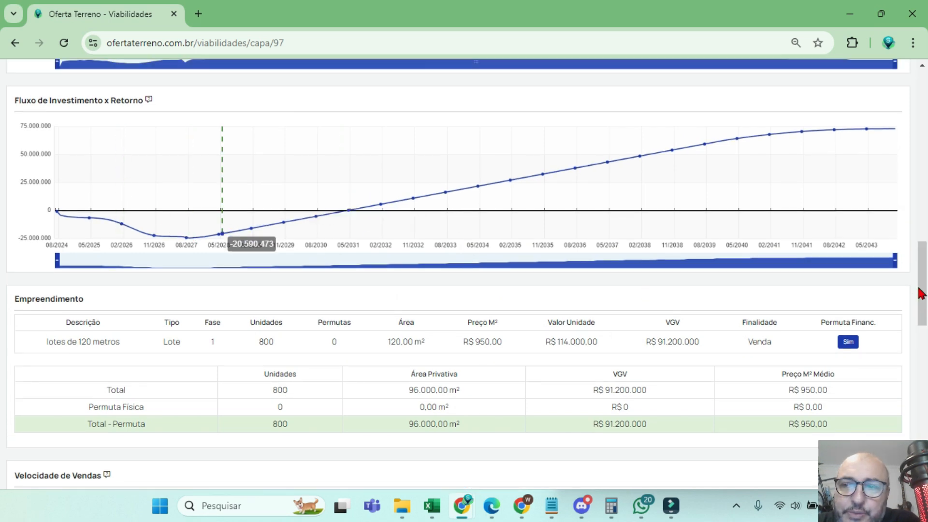
scroll(224, 241, up, 15)
click(815, 125)
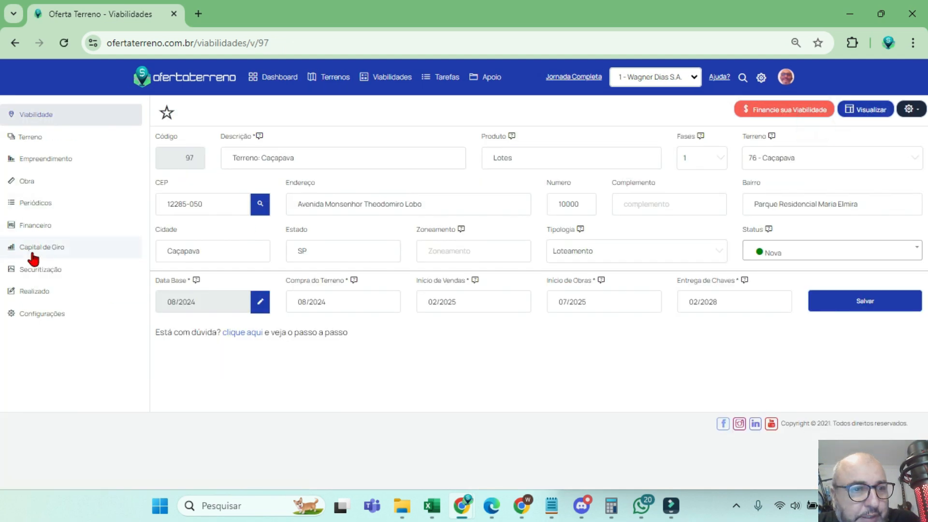
click(30, 246)
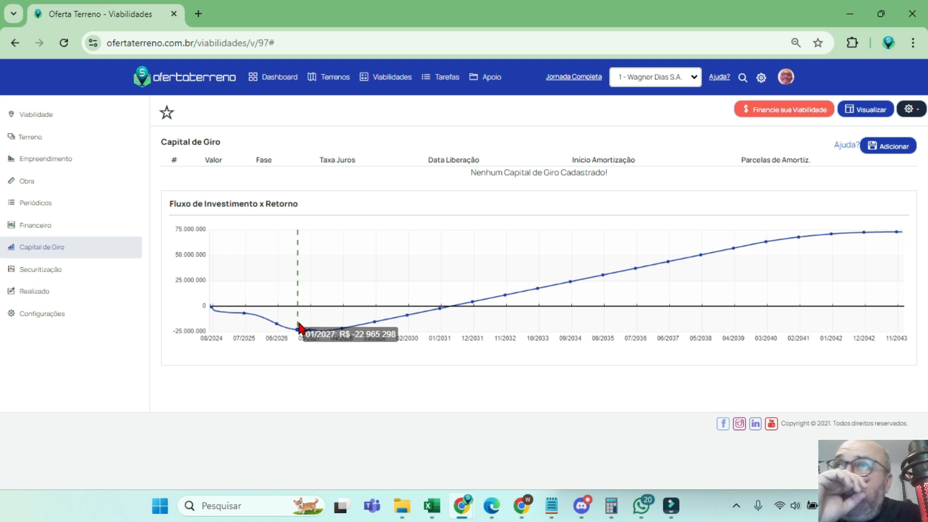
Step: Start a new securitization with 10% of the portfolio anticipated and an annual interest rate of 12%
click(54, 270)
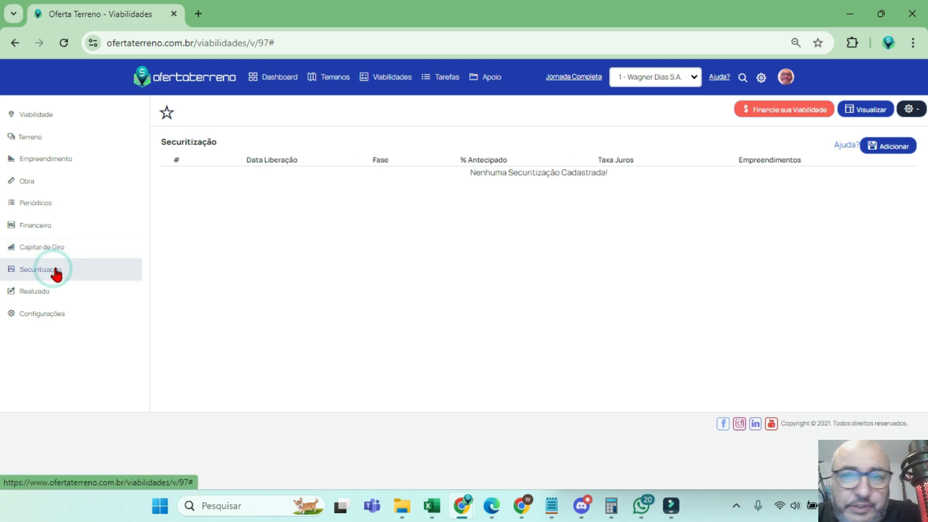
click(887, 154)
click(412, 210)
drag(412, 210, 347, 210)
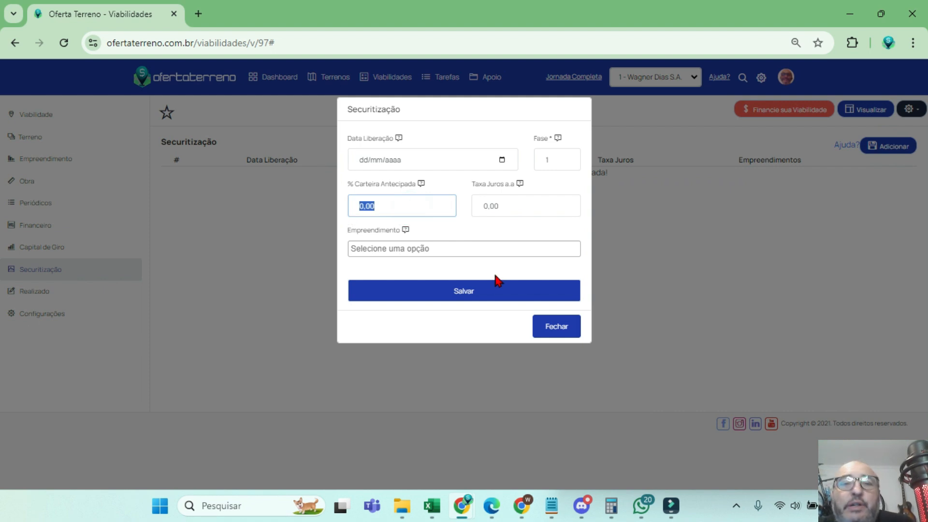
text(10)
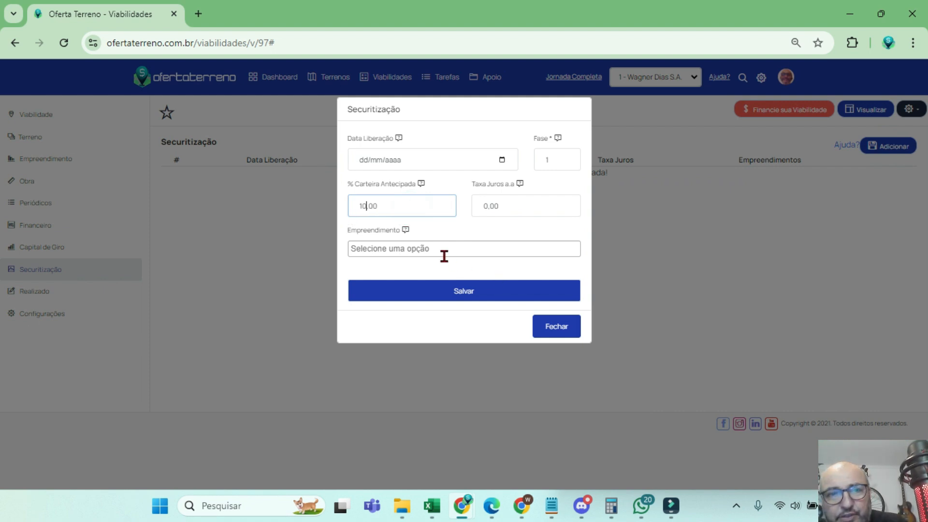
drag(507, 203, 471, 203)
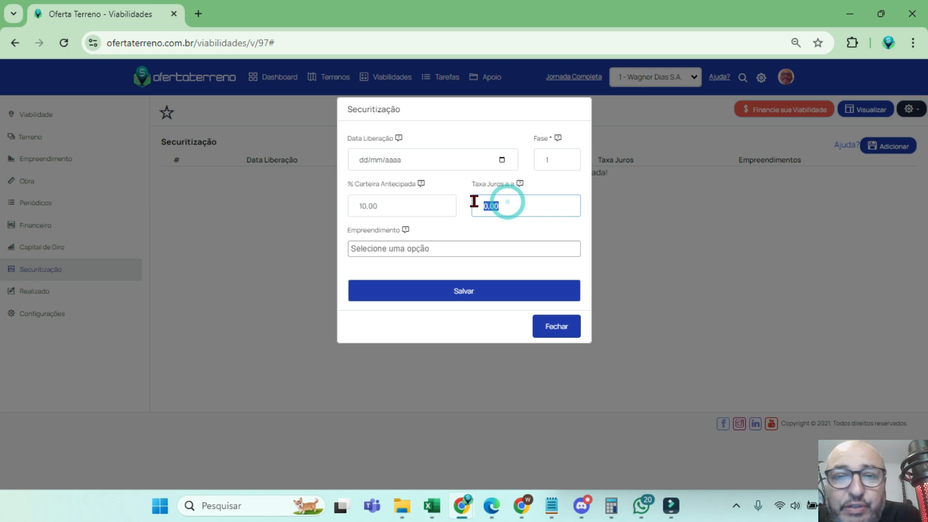
text(12)
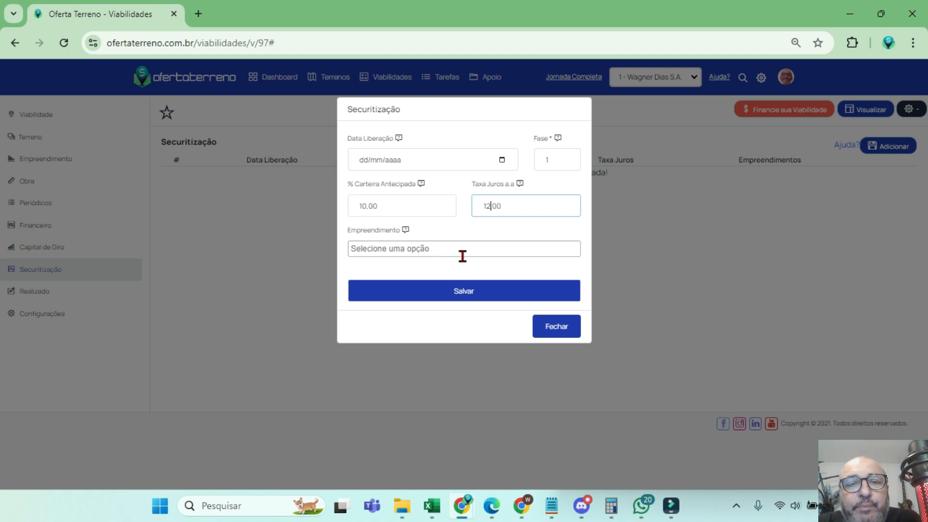
triple_click(511, 206)
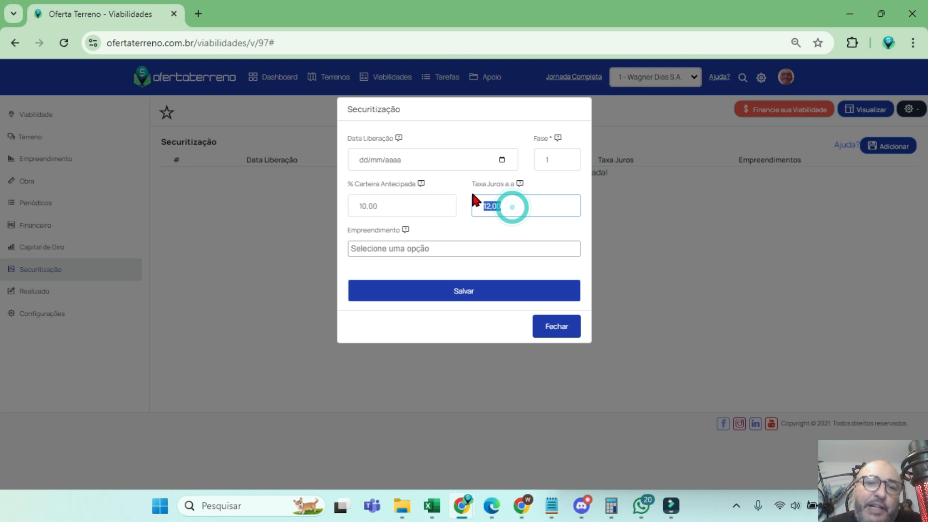
Step: Assign the "lotes de 120 metros" development to the securitization
click(443, 248)
click(445, 248)
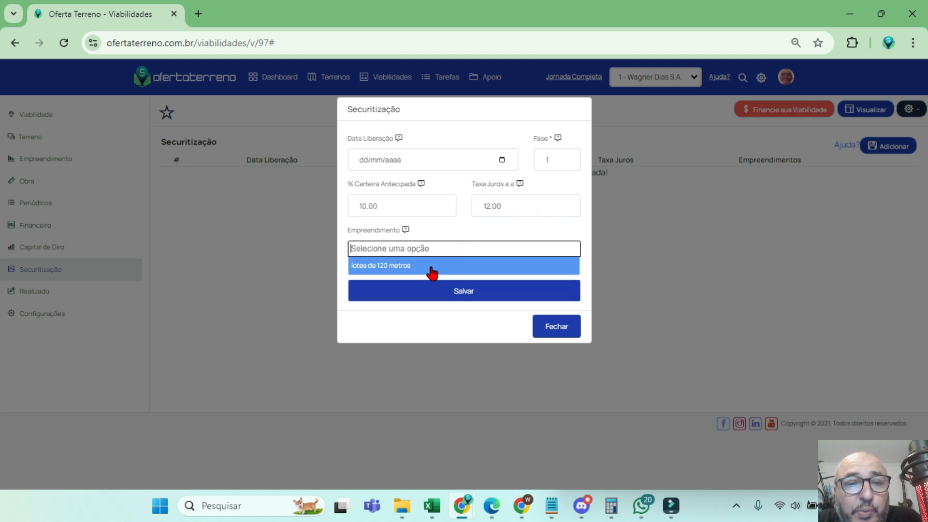
click(399, 269)
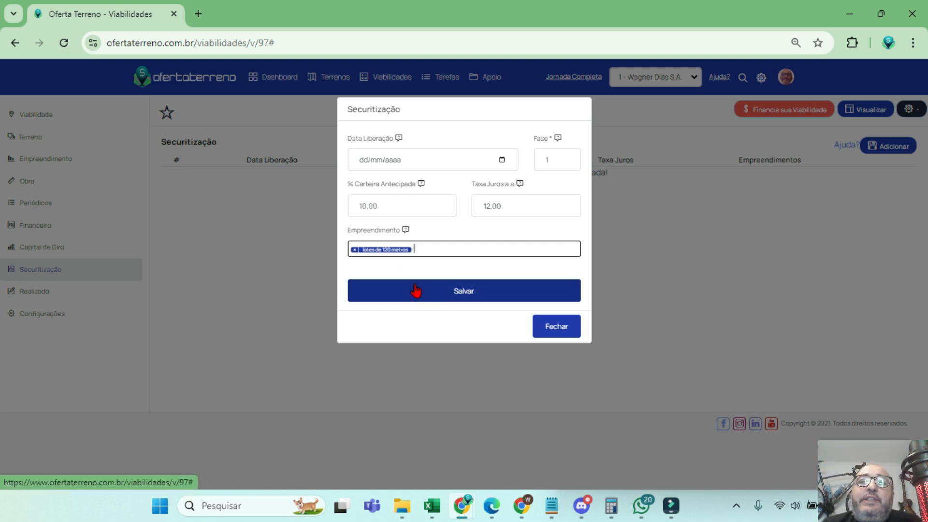
click(443, 251)
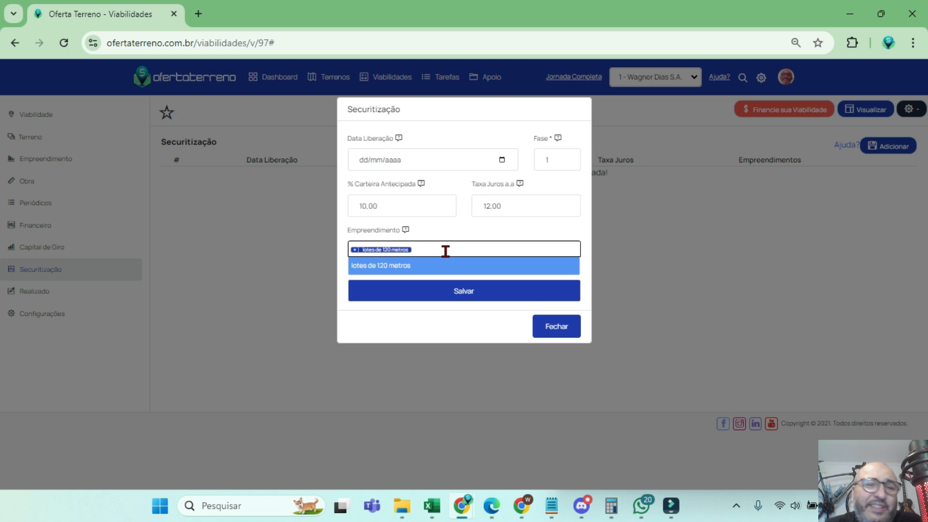
click(509, 273)
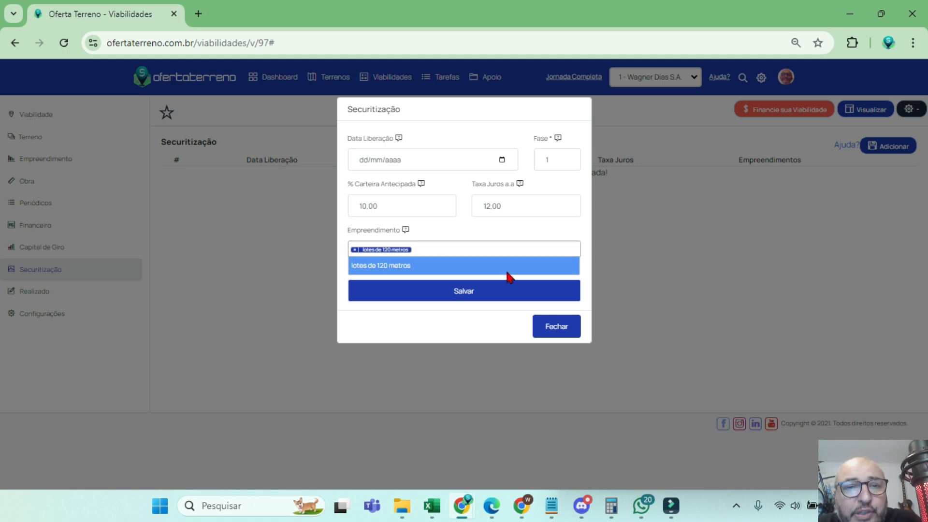
click(379, 252)
click(414, 266)
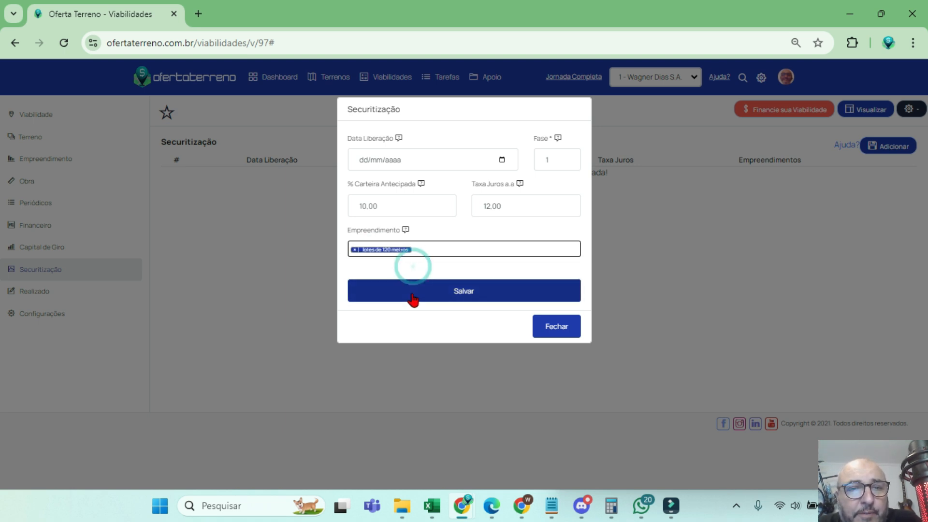
Step: Set the securitization's release date to 01/06/2025 and save the entry
click(502, 159)
click(391, 183)
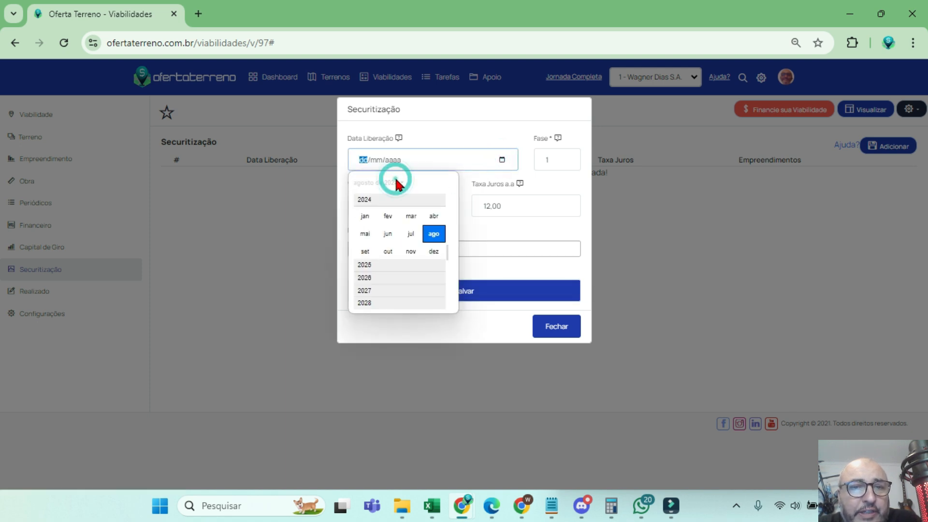
click(367, 264)
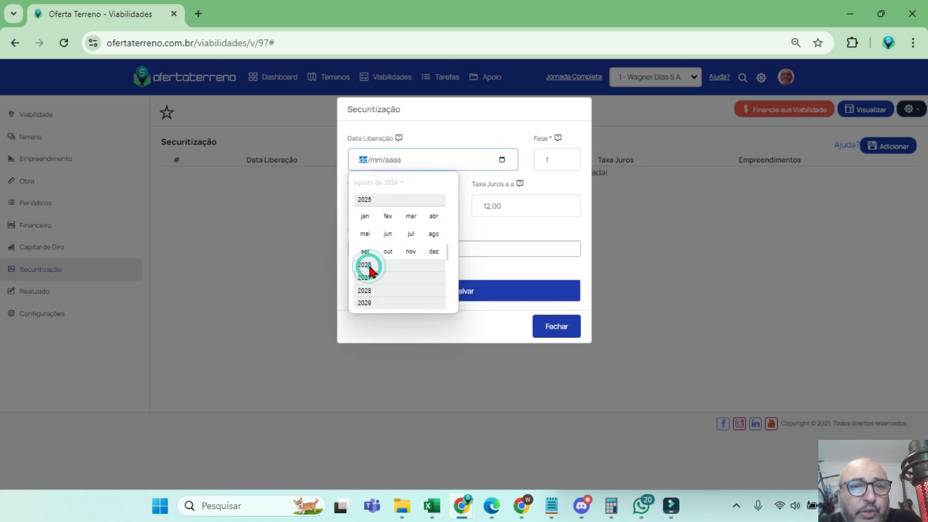
click(385, 236)
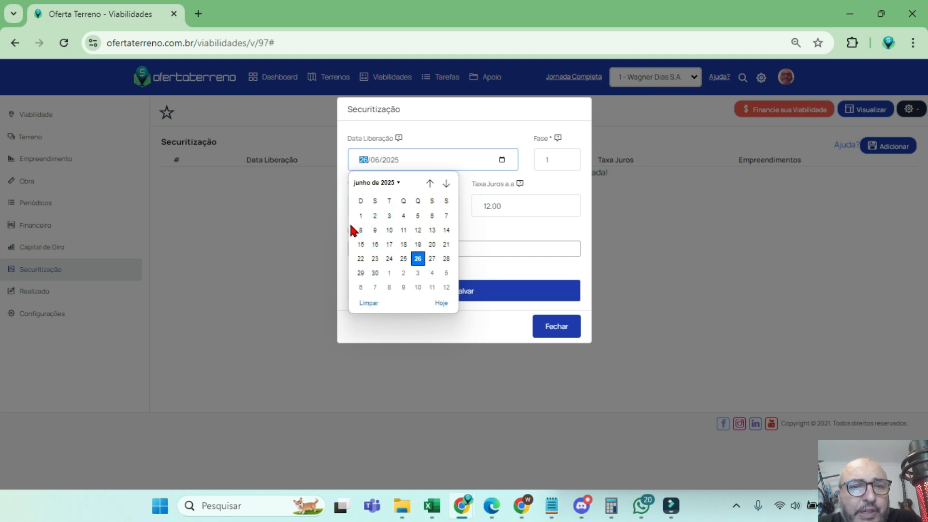
click(360, 216)
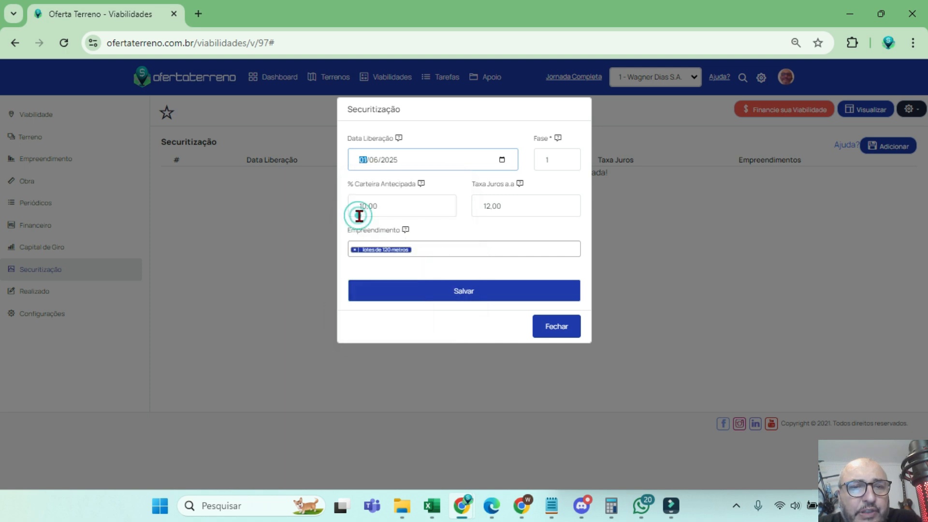
click(449, 292)
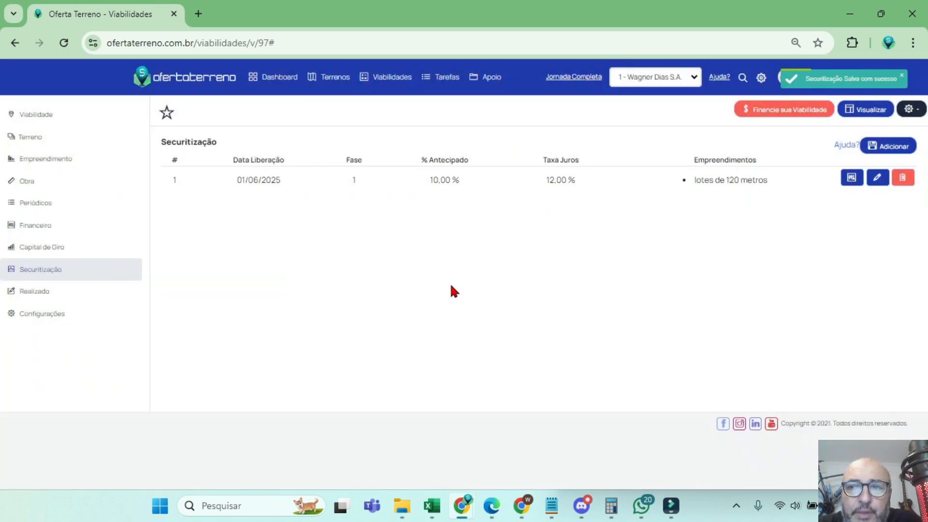
Step: Open the securitization's cash flow and highlight the portfolio, anticipated and discounted amounts of the earliest months
click(851, 177)
scroll(299, 210, down, 6)
scroll(296, 211, up, 7)
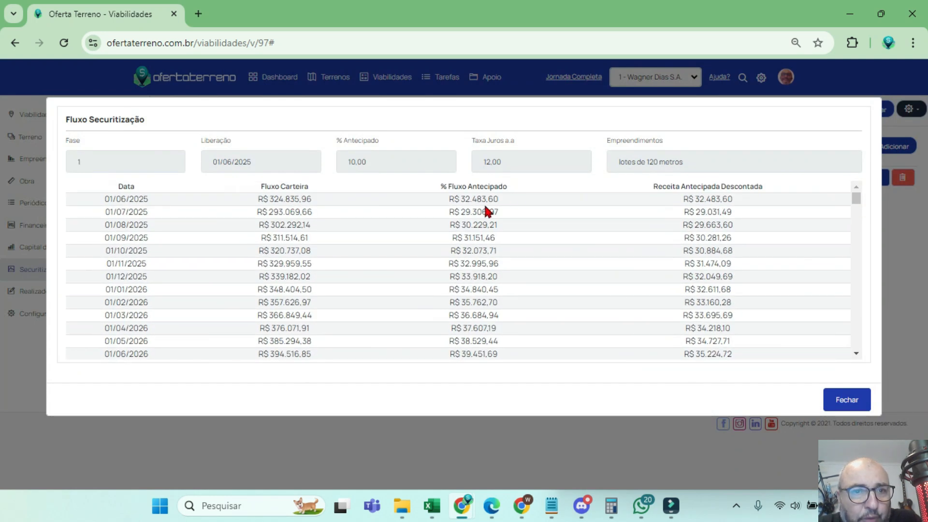
drag(319, 199, 259, 203)
drag(499, 199, 419, 211)
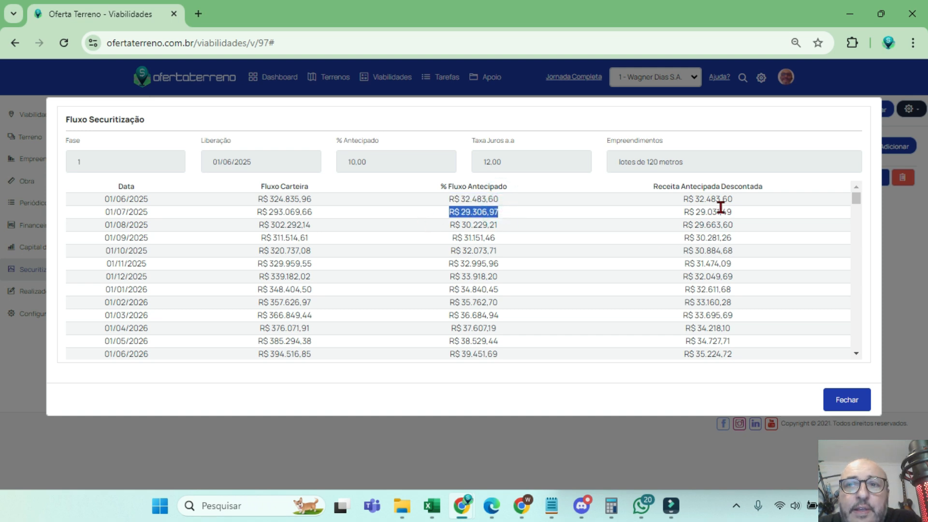
drag(758, 193, 682, 200)
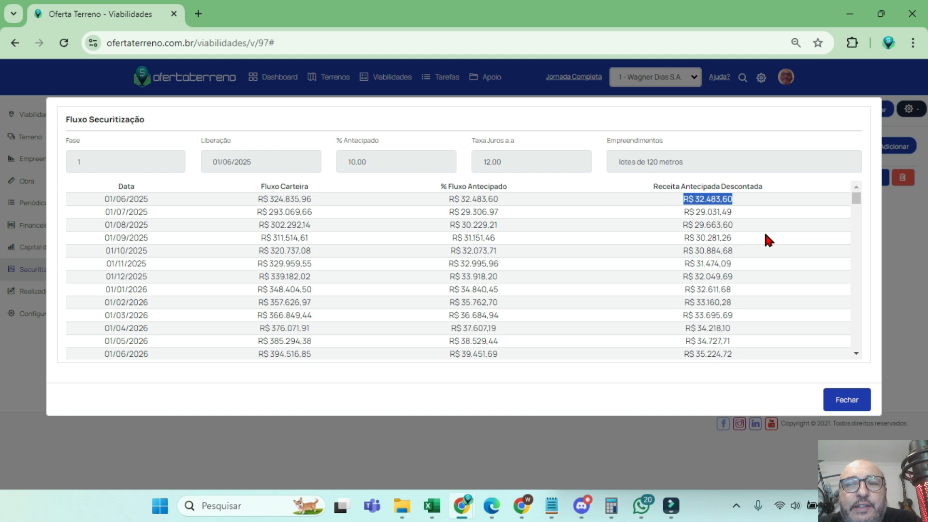
Step: Examine the final month, 01/12/2043, highlighting its portfolio amount and comparing its anticipated amount with the discounted revenue
scroll(640, 266, down, 20)
scroll(642, 269, down, 15)
drag(290, 341, 266, 346)
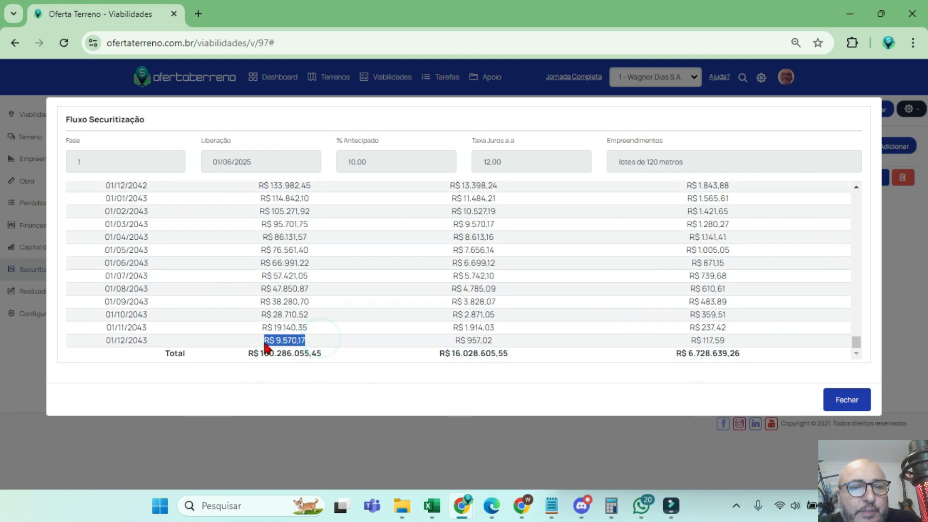
drag(510, 338, 453, 347)
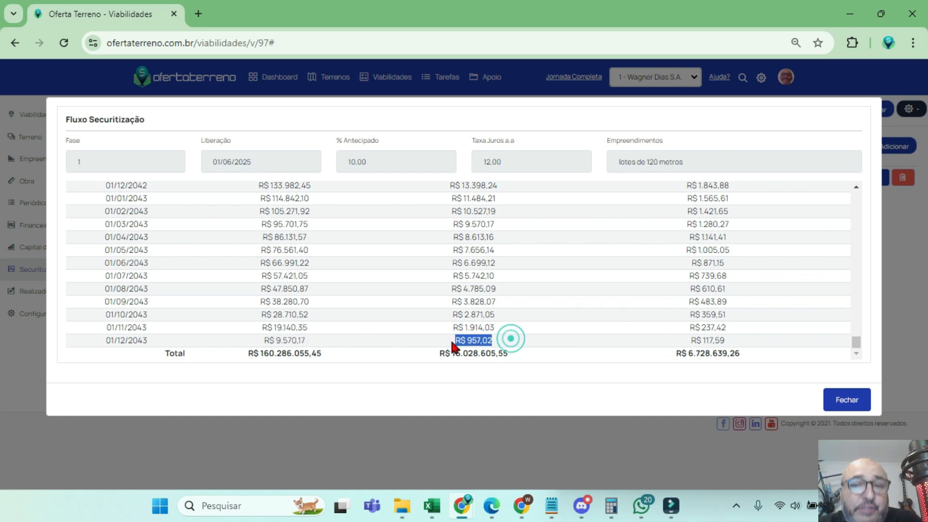
drag(736, 340, 690, 345)
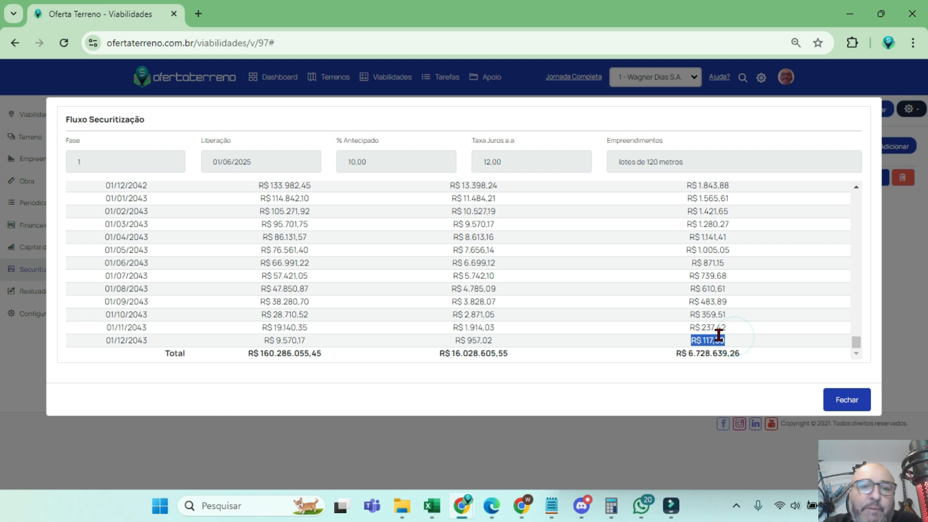
drag(495, 338, 456, 344)
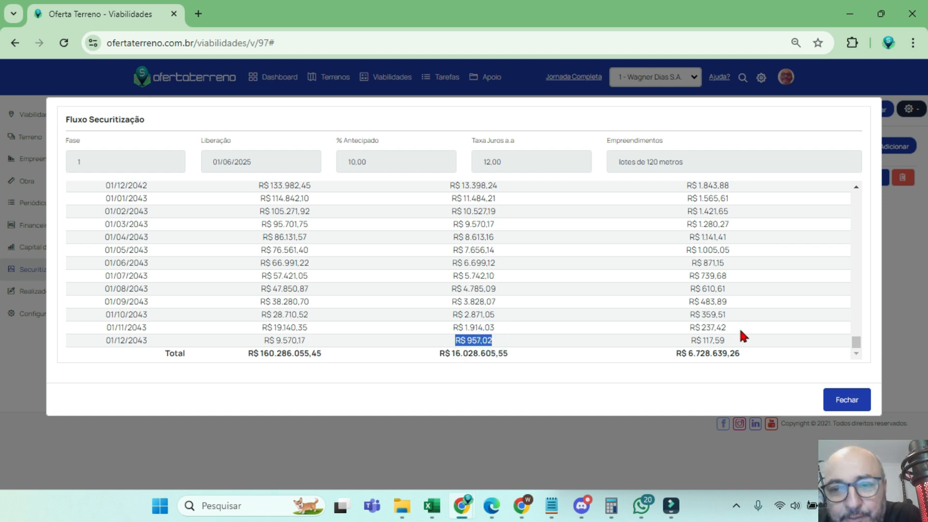
click(728, 344)
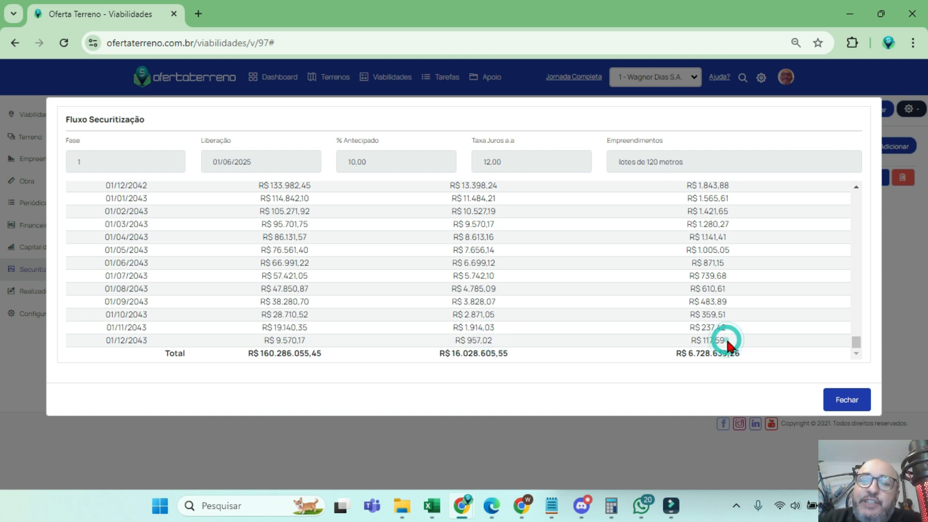
drag(496, 346, 450, 344)
click(497, 347)
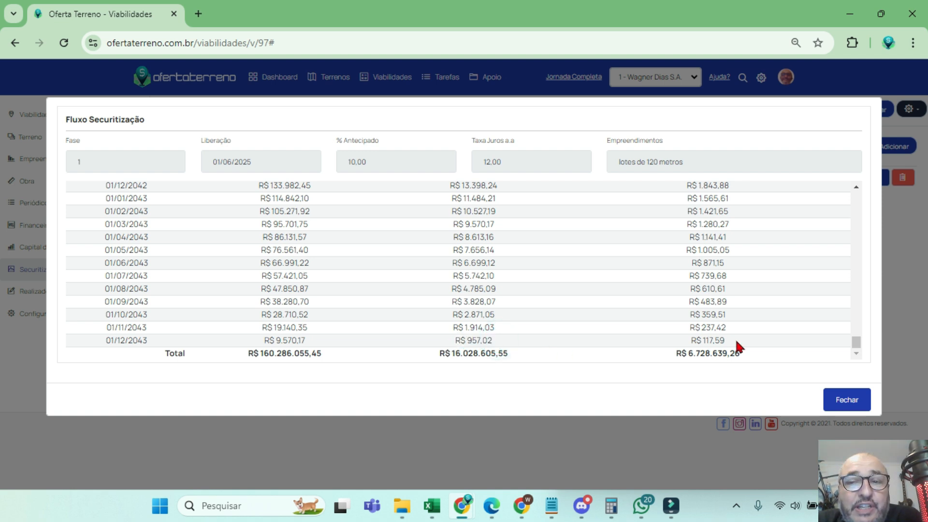
drag(736, 343, 687, 344)
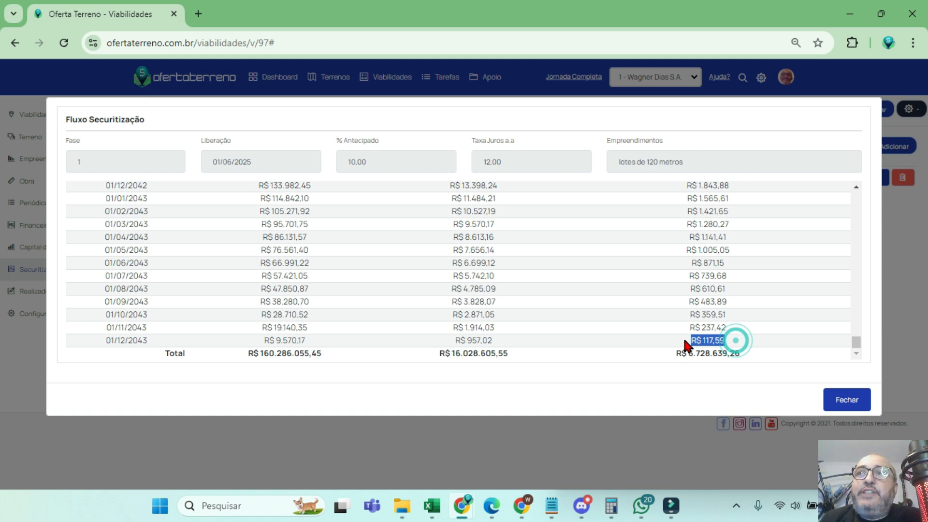
Step: Highlight the totals of the anticipated flow and the discounted anticipated revenue, and close the securitization flow
drag(511, 354, 431, 358)
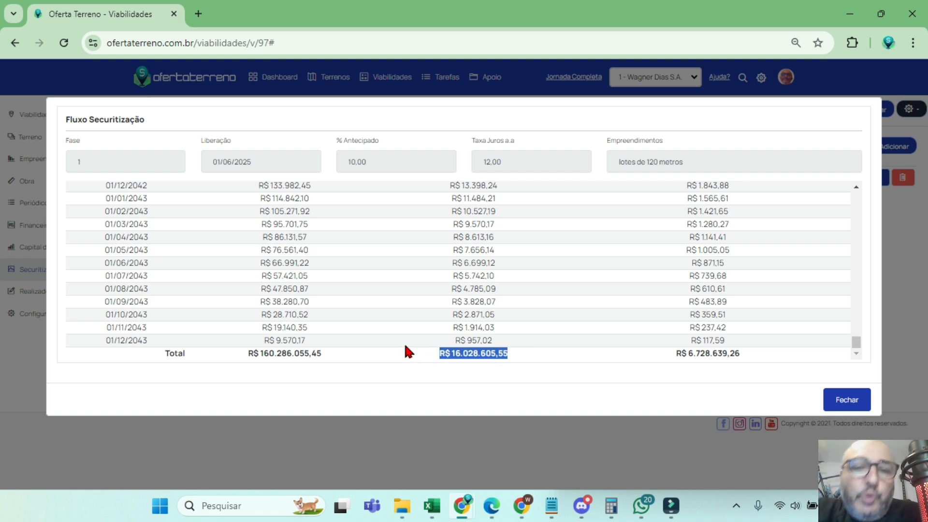
drag(742, 353, 678, 356)
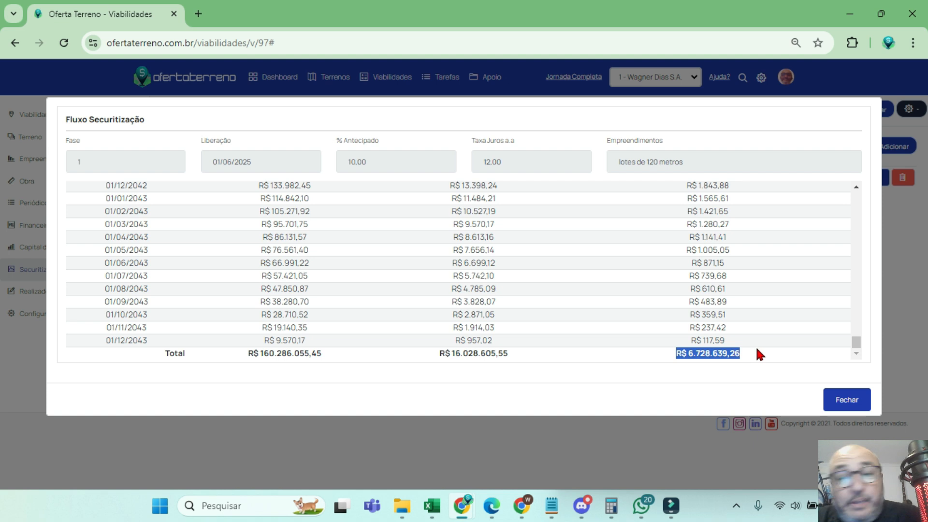
click(858, 405)
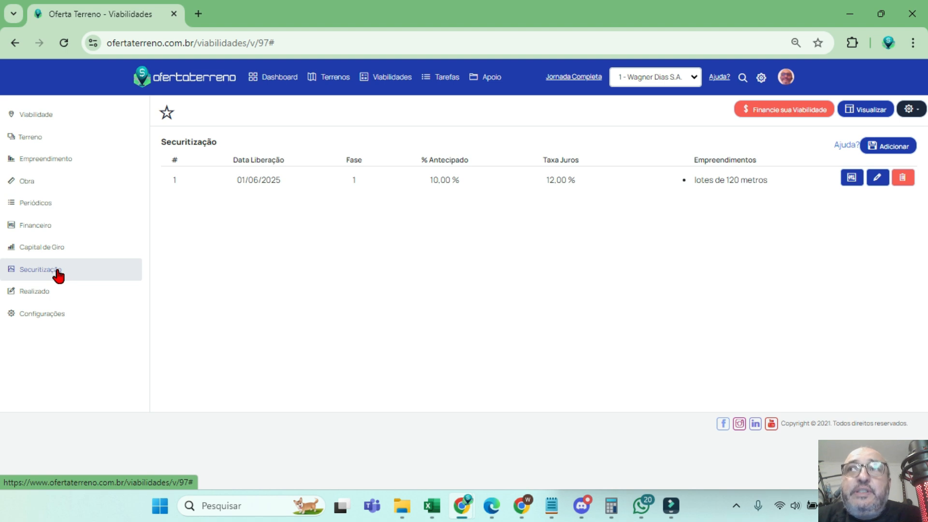
Step: Check the investment versus return curve under Capital de Giro, and start a second securitization with 10% of the portfolio anticipated and 12% annual interest
click(46, 246)
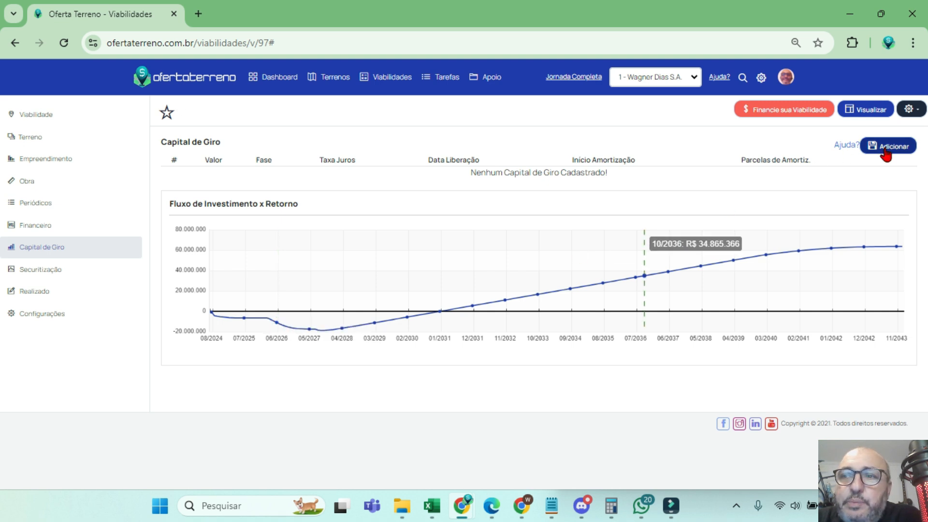
click(58, 268)
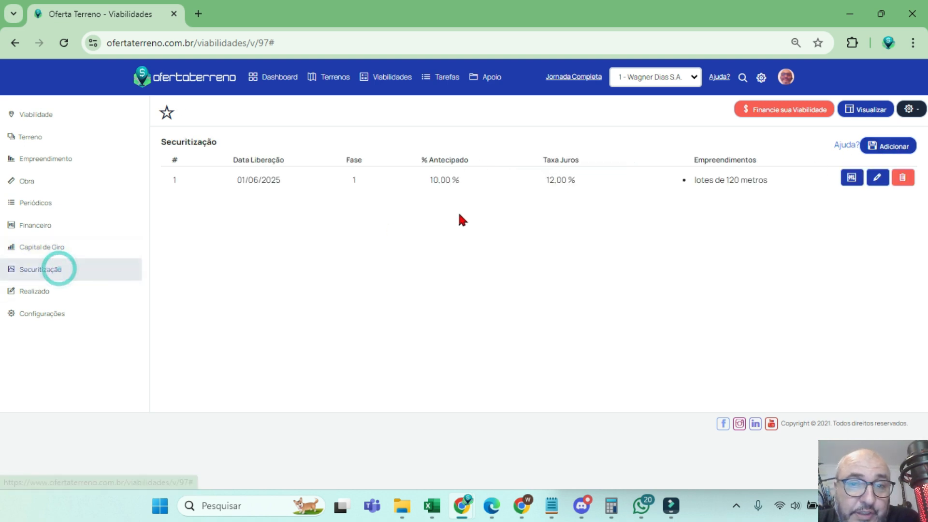
click(891, 151)
click(404, 207)
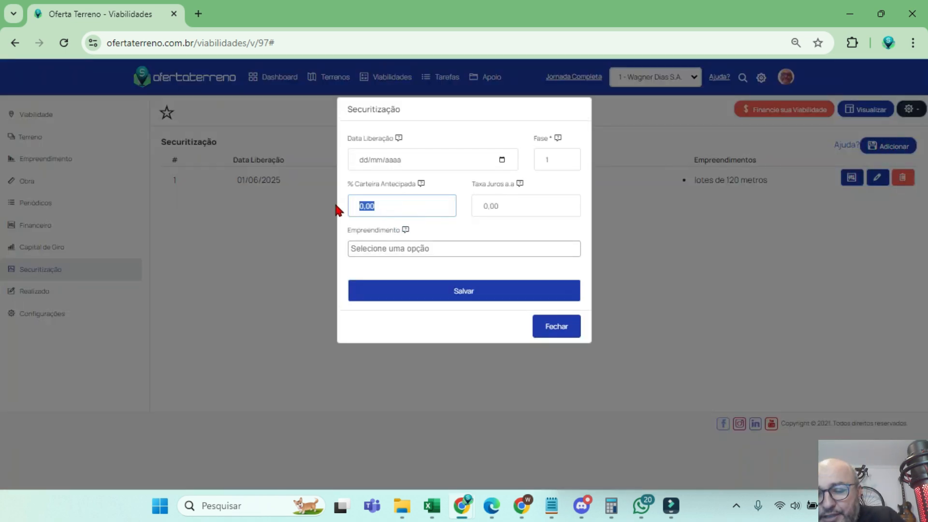
click(506, 205)
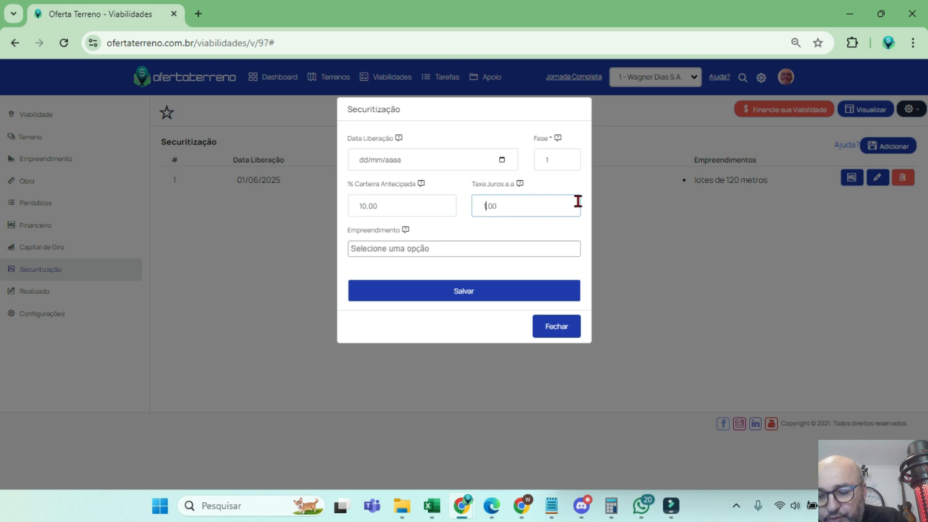
Step: Set the second securitization's release date to 01/03/2026
click(502, 160)
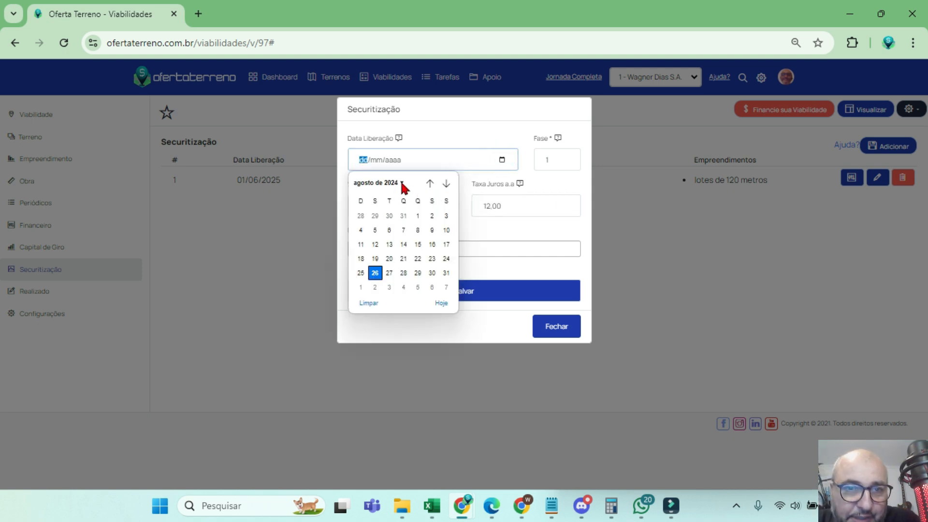
click(401, 183)
click(366, 264)
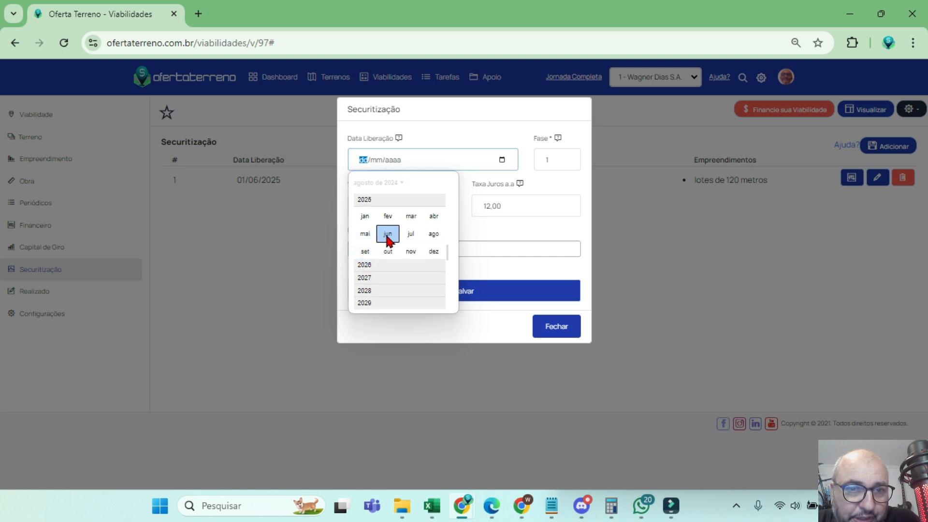
click(371, 264)
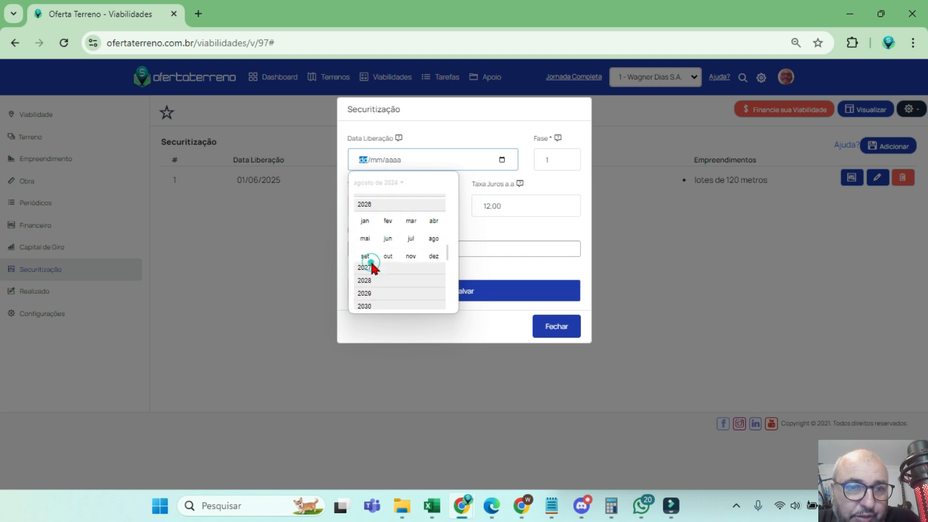
click(411, 221)
click(359, 214)
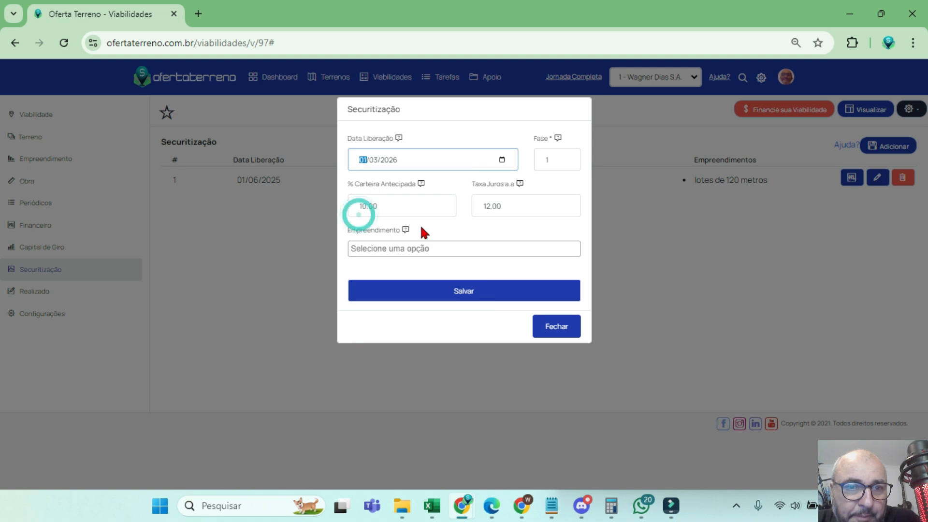
Step: Assign the development "lotes de 120 metros" to the second securitization and save it
click(415, 248)
click(411, 265)
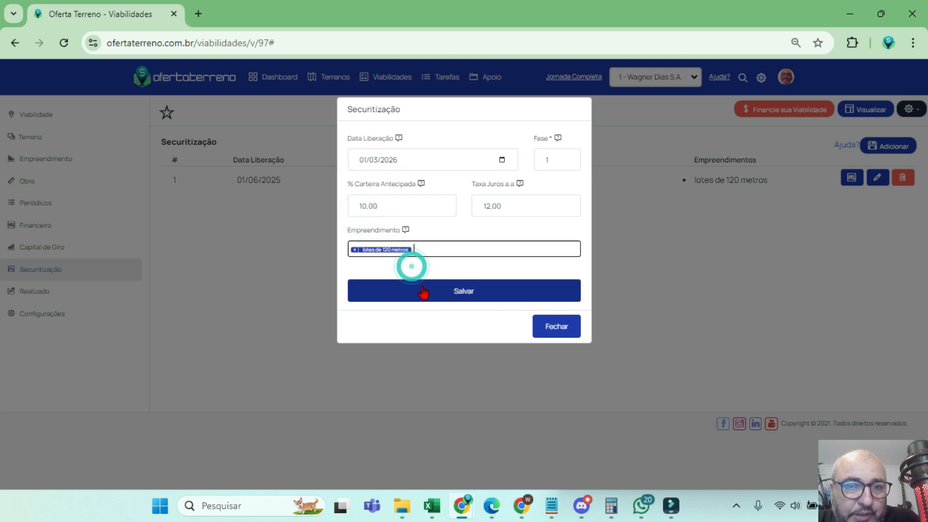
click(421, 288)
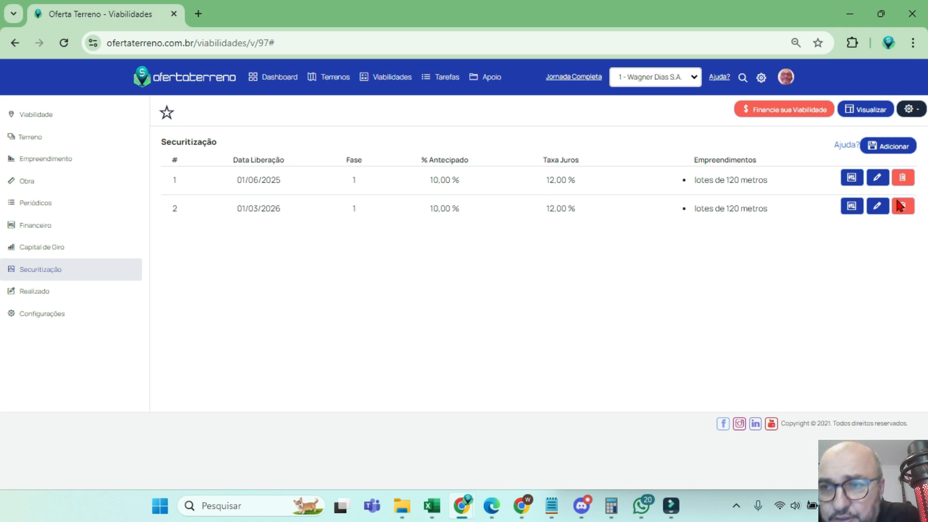
Step: Open the 01/03/2026 securitization's cash flow, highlight the discounted and anticipated totals, and close it
click(851, 207)
scroll(513, 307, down, 15)
scroll(522, 309, down, 20)
drag(739, 353, 679, 355)
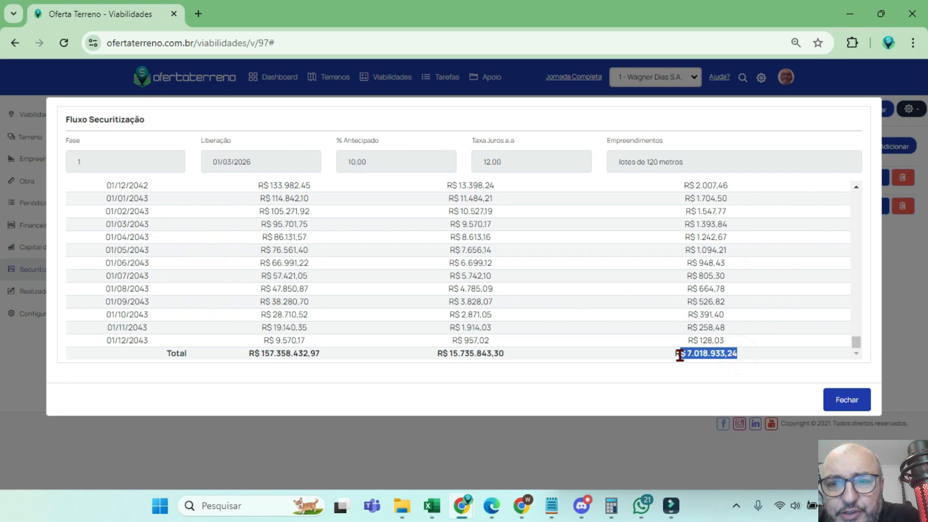
drag(514, 353, 437, 354)
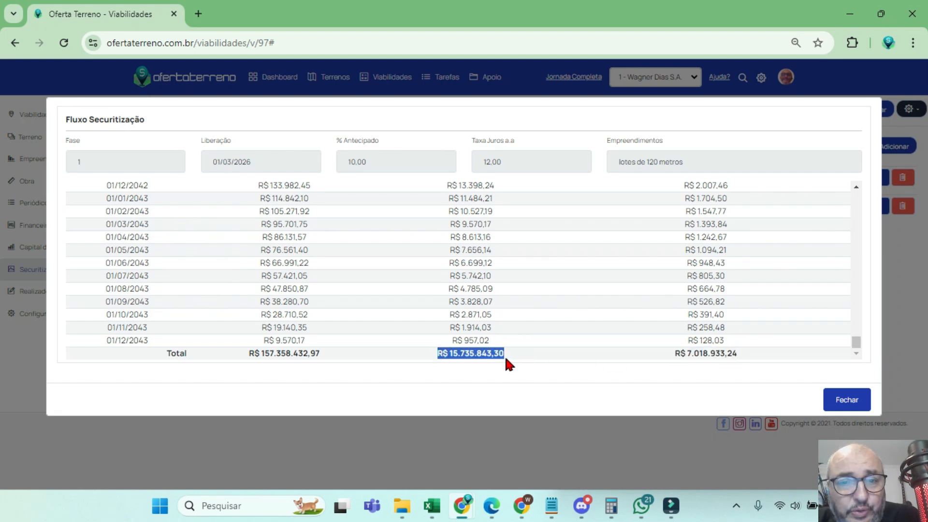
click(855, 406)
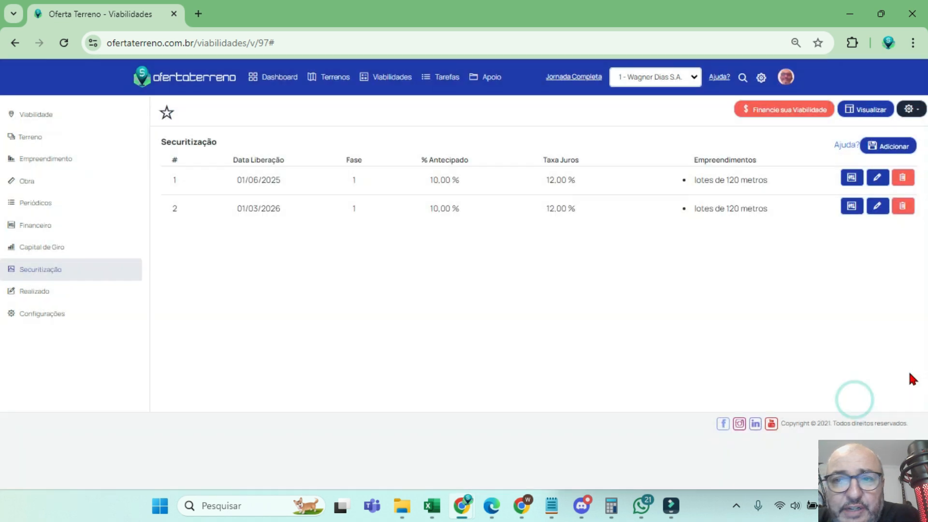
Step: Review the Capital de Giro curve around early 2027, and start a third securitization with 10% anticipated portfolio and 12% annual interest
click(48, 249)
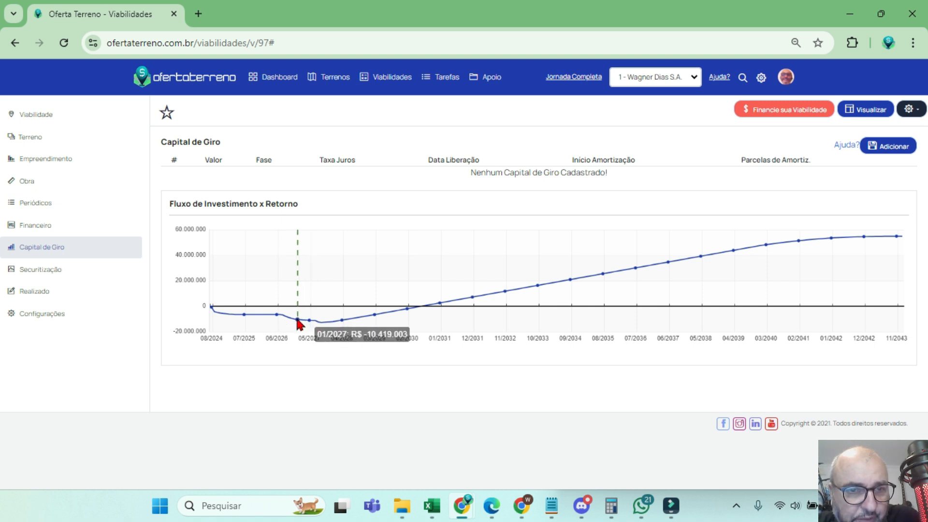
click(37, 269)
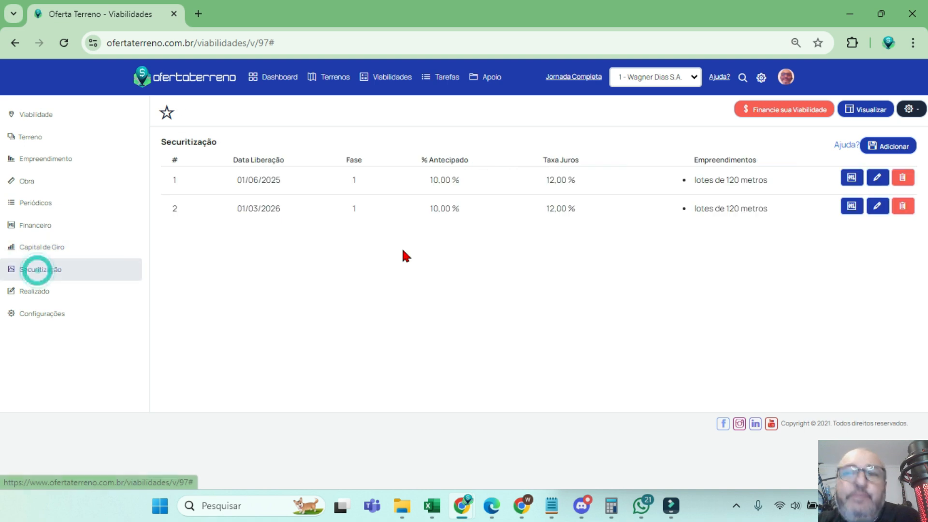
click(884, 148)
click(399, 205)
text(10)
click(517, 209)
text(12)
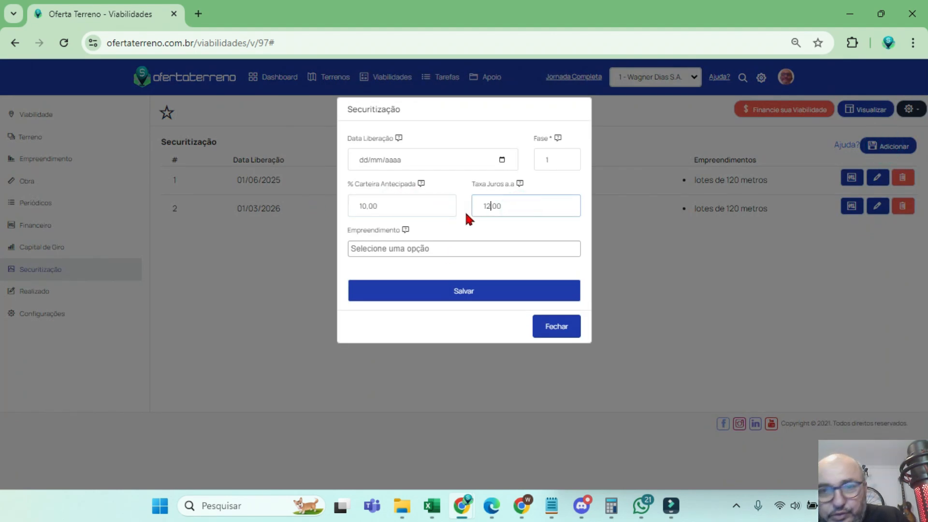
Step: Set the third securitization's release date to 01/08/2026
click(502, 160)
click(389, 183)
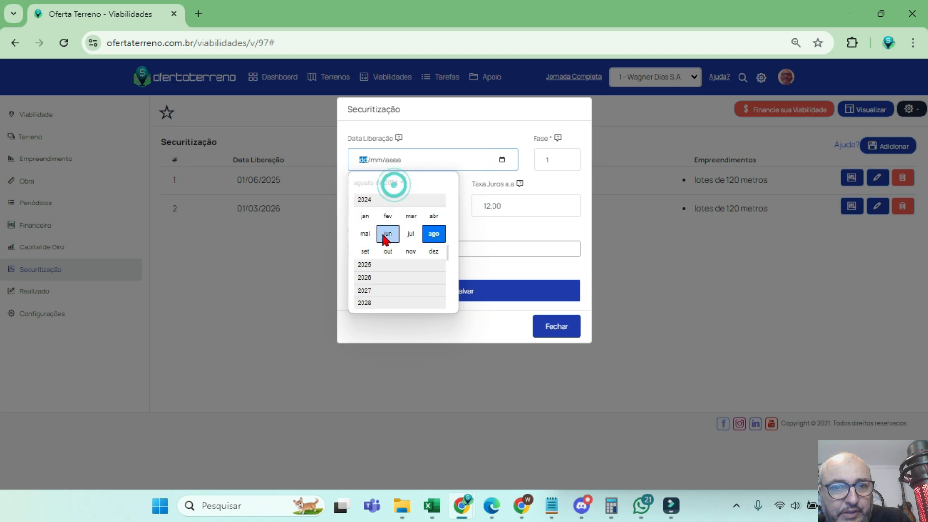
click(370, 275)
click(434, 233)
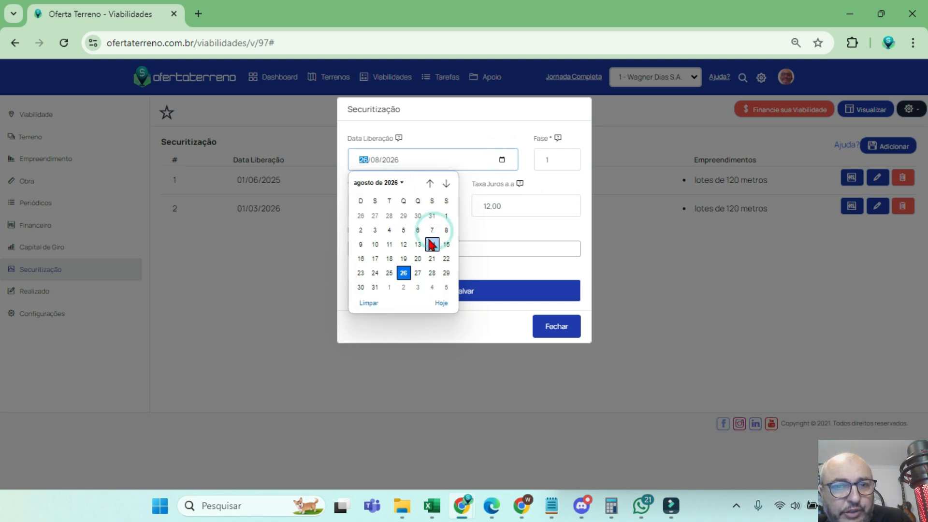
click(445, 218)
Step: Assign "lotes de 120 metros" as the third securitization's development and save the entry
click(449, 249)
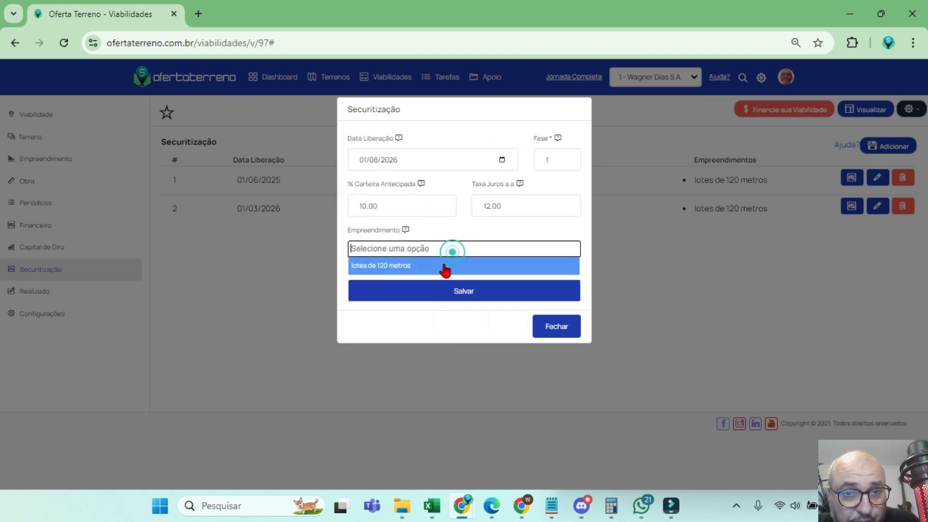
click(443, 265)
click(443, 293)
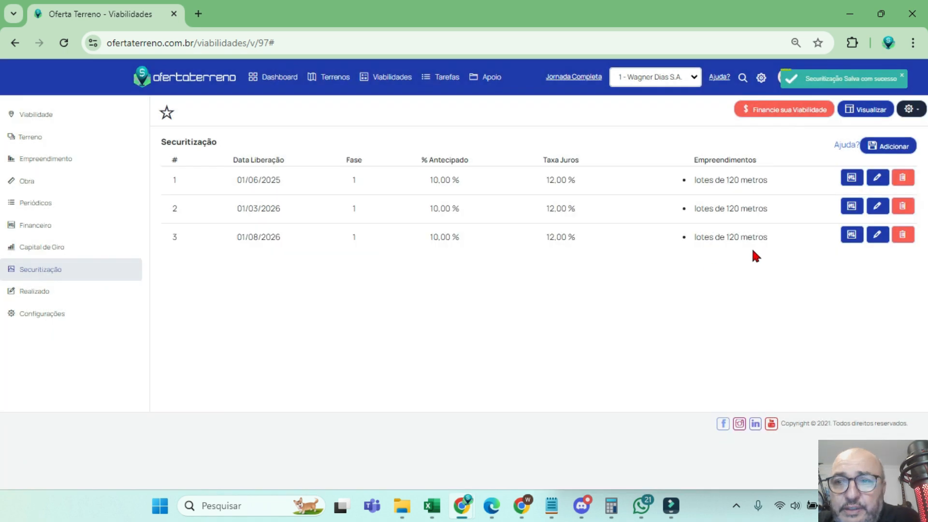
Step: Open the 01/08/2026 securitization's cash flow, highlight its discounted and anticipated totals, and close it
click(849, 235)
scroll(483, 261, down, 20)
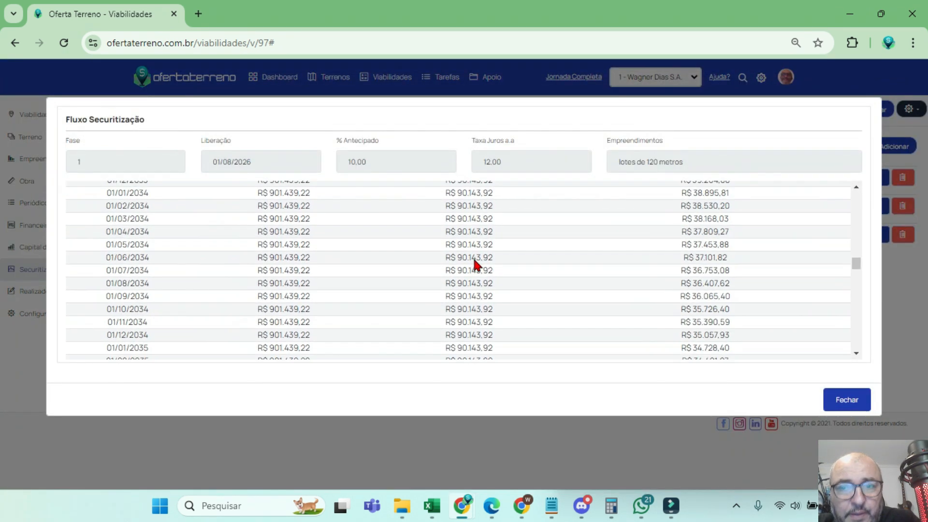
drag(748, 358, 666, 360)
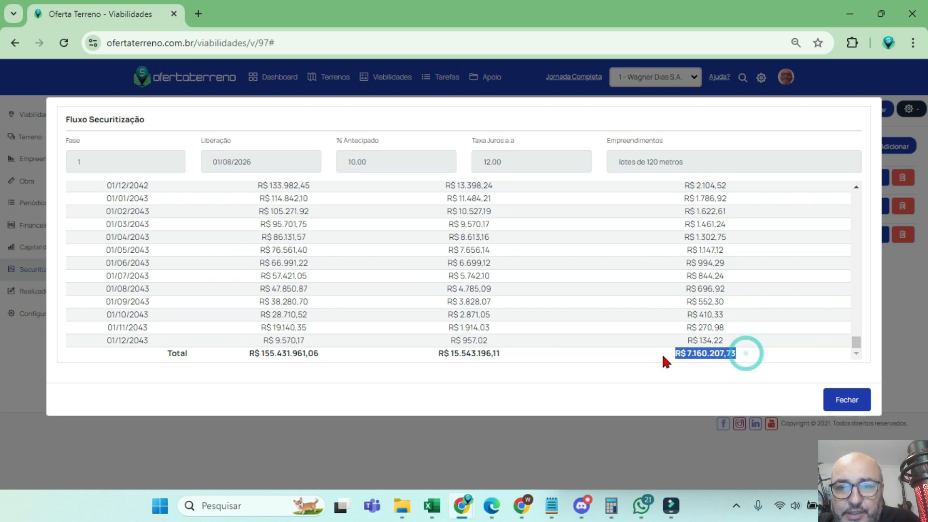
drag(508, 353, 438, 360)
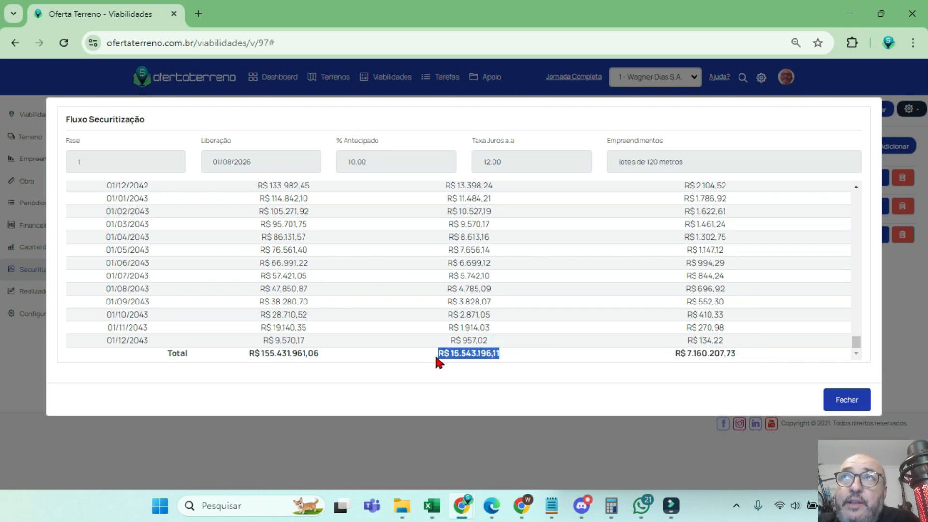
click(840, 398)
Step: Examine the Capital de Giro curve, and open the study's summary to review its cash flow and investment versus return charts
click(65, 252)
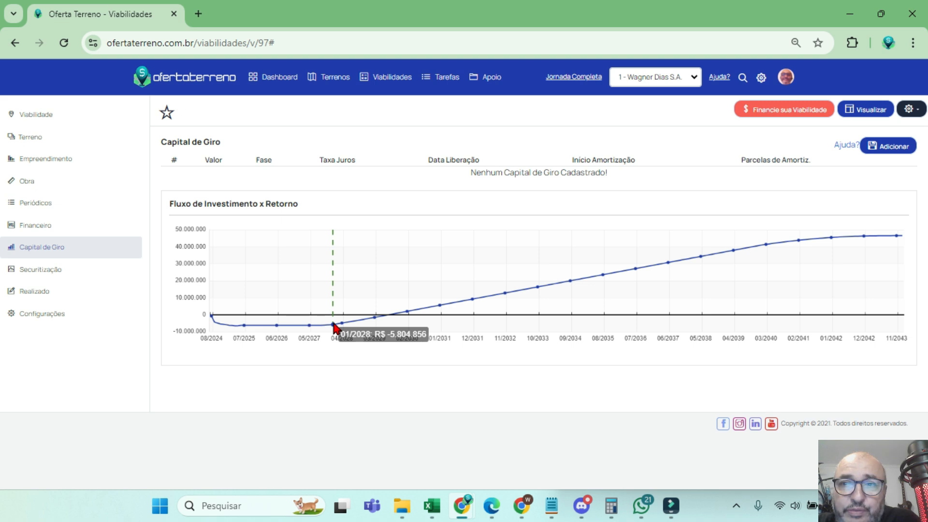
click(866, 109)
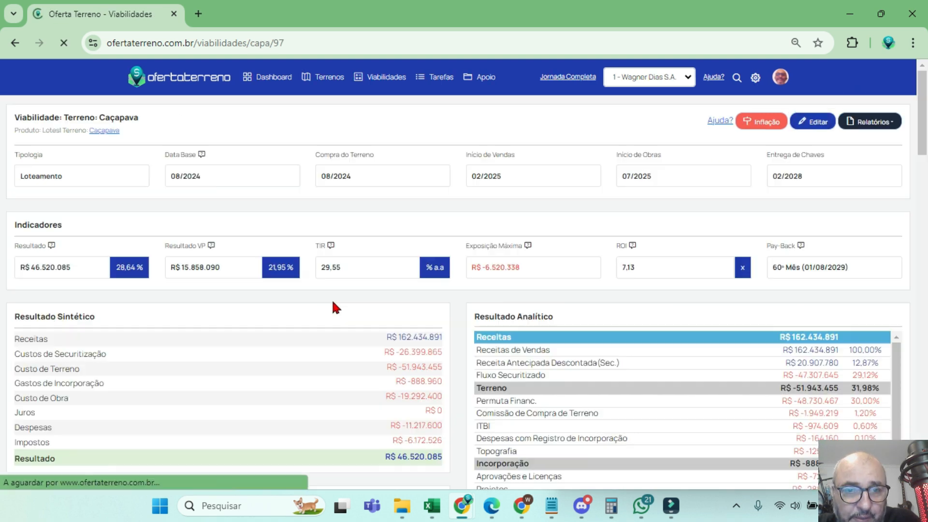
scroll(322, 323, down, 10)
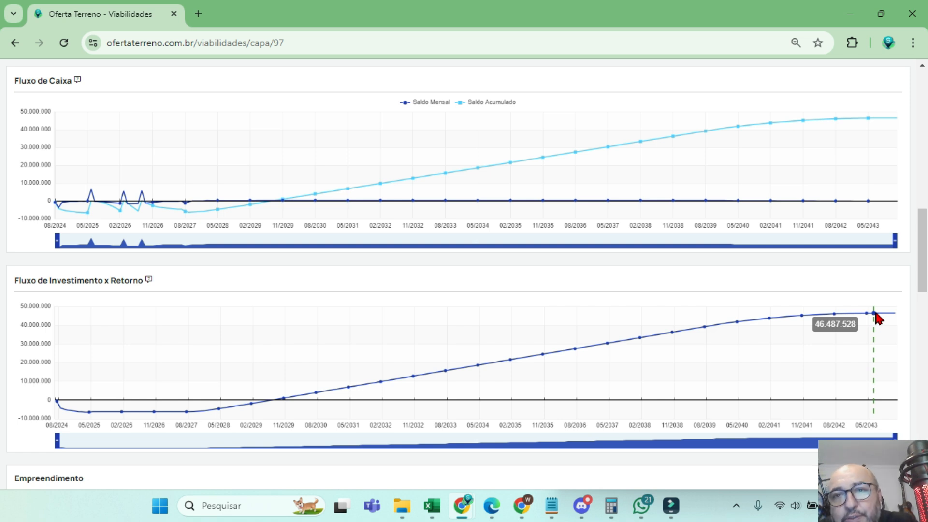
scroll(570, 236, up, 10)
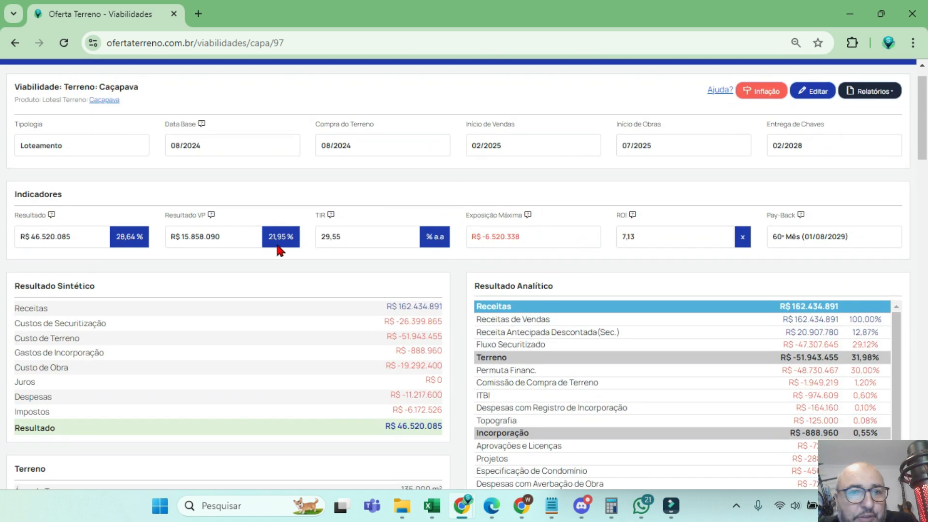
Step: Highlight the study's present-value result, TIR, maximum exposure, result and ROI indicators one after another
drag(189, 236, 171, 237)
drag(344, 237, 322, 243)
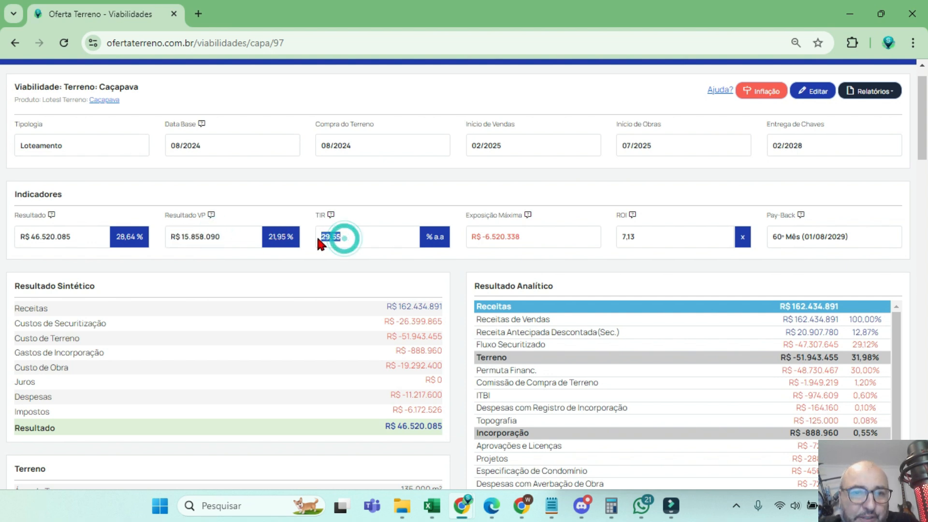
drag(530, 240, 469, 238)
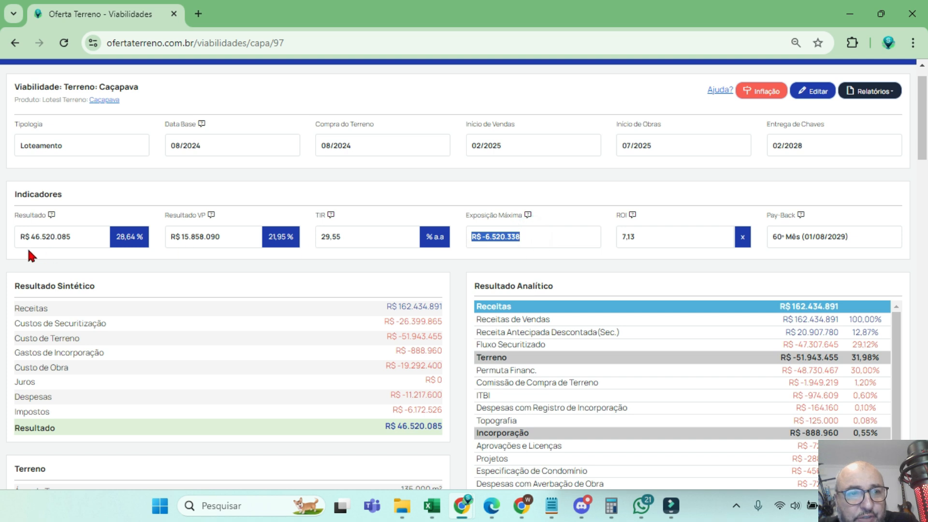
drag(72, 238, 21, 238)
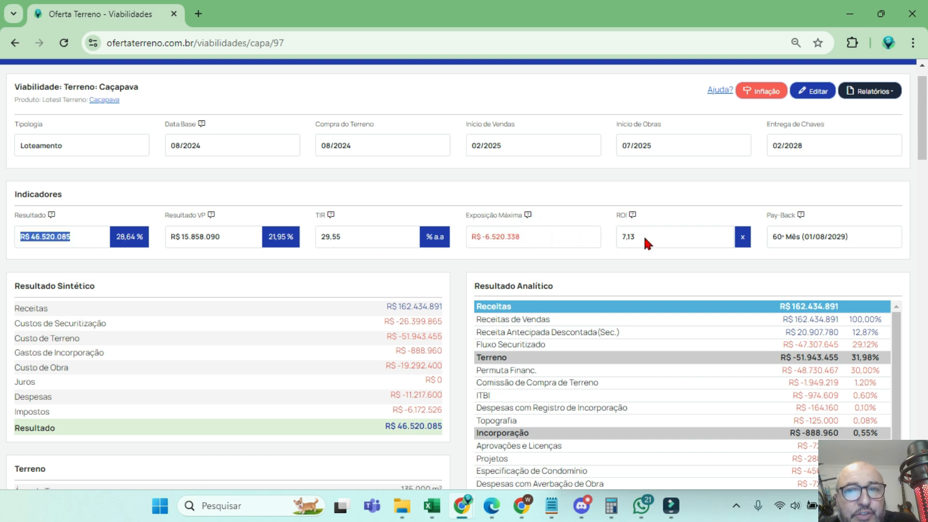
drag(644, 237, 605, 235)
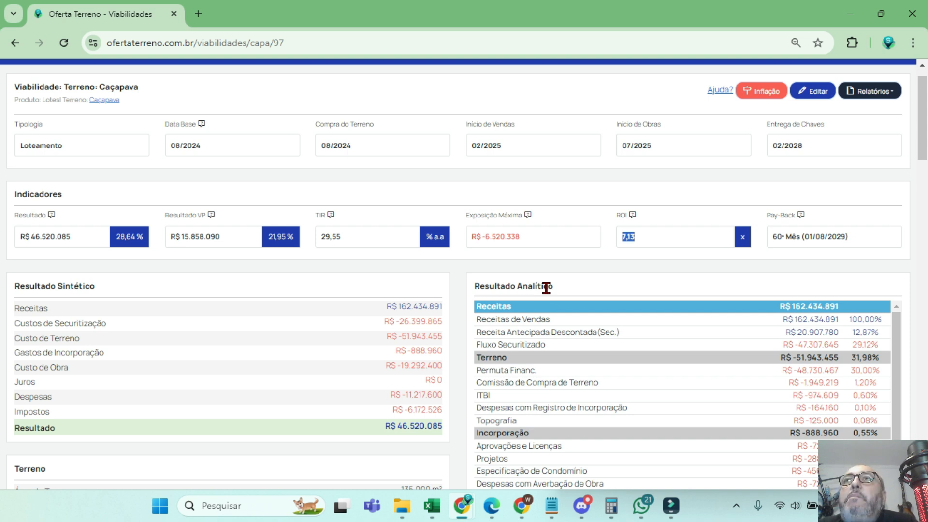
Step: Highlight the discounted anticipated revenue and the securitized flow amounts in the analytical result
scroll(522, 269, down, 1)
scroll(532, 338, up, 2)
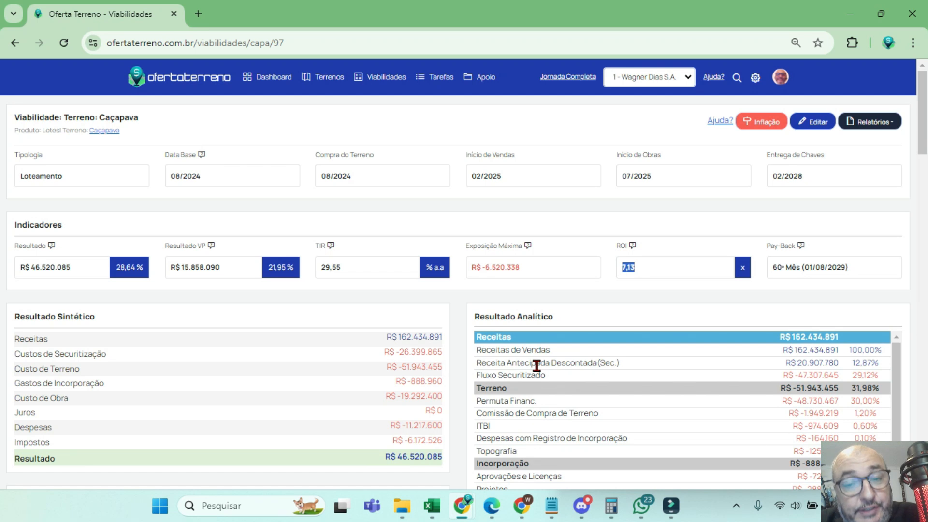
scroll(913, 164, down, 2)
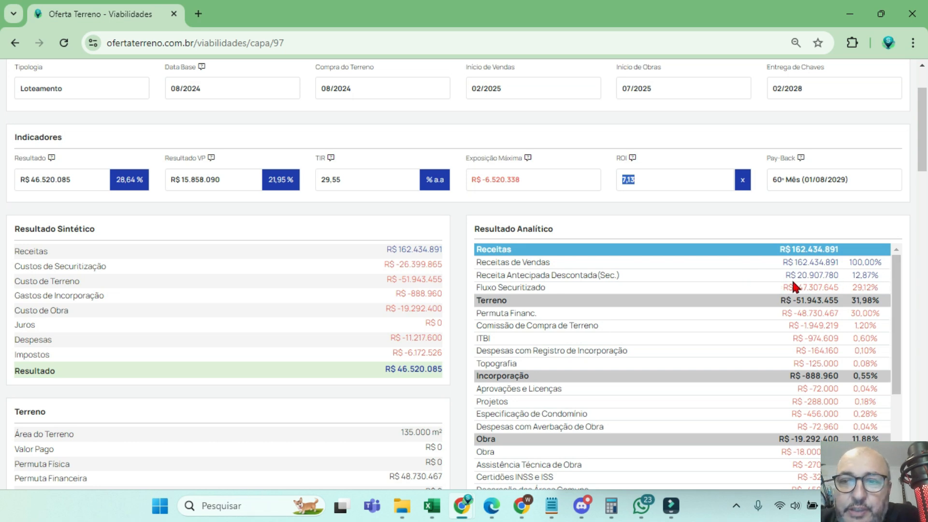
drag(789, 275, 840, 274)
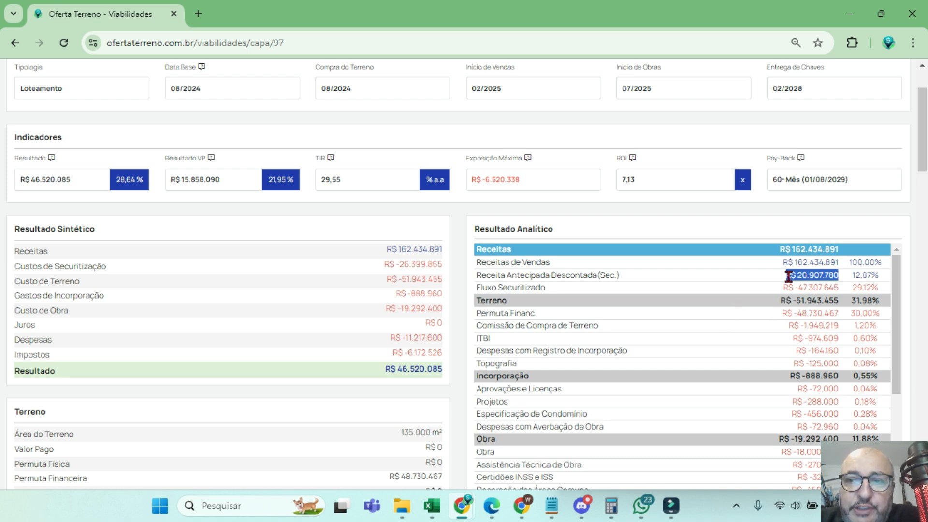
drag(784, 288, 840, 286)
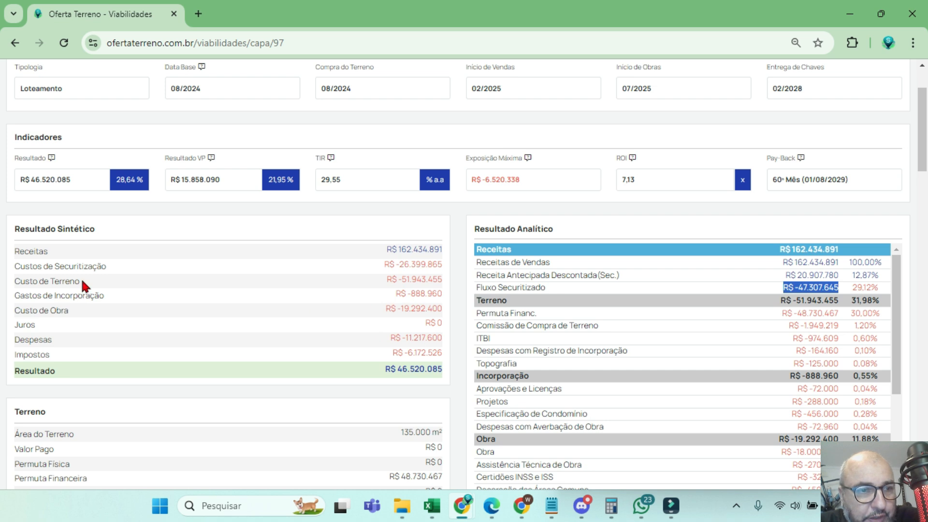
Step: Highlight the securitization costs label and its amount in the synthetic result
drag(104, 267, 11, 267)
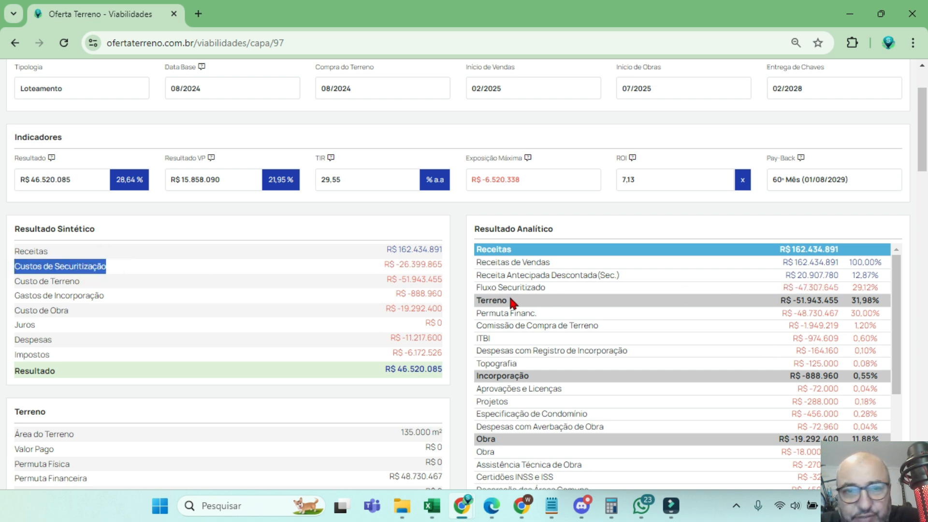
drag(376, 264, 440, 264)
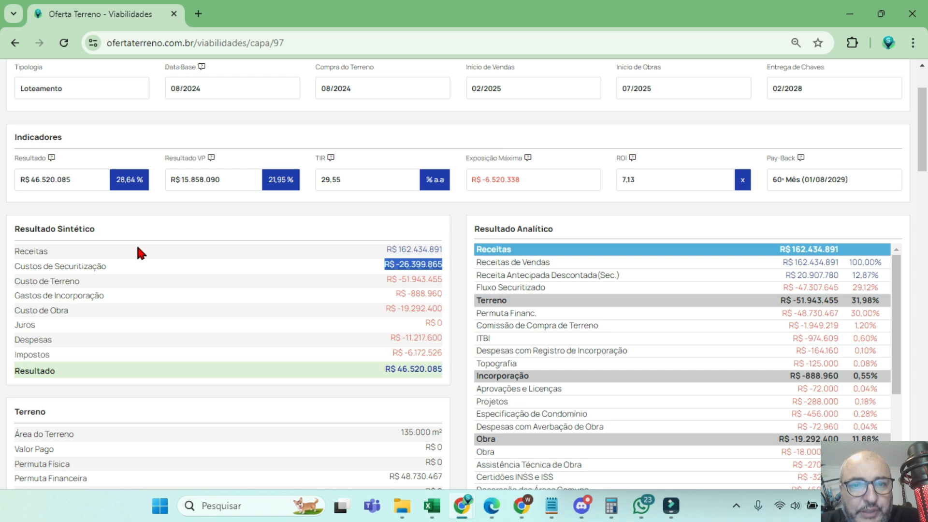
Step: Highlight the discounted anticipated revenue for 06/2025, 03/2026 and 08/2026 in the analytical flow by date
scroll(293, 295, down, 10)
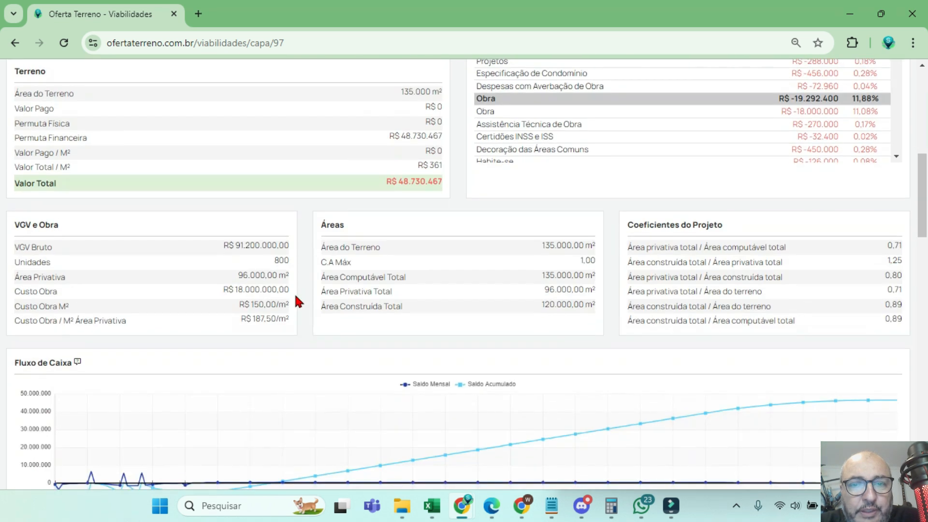
scroll(296, 301, down, 15)
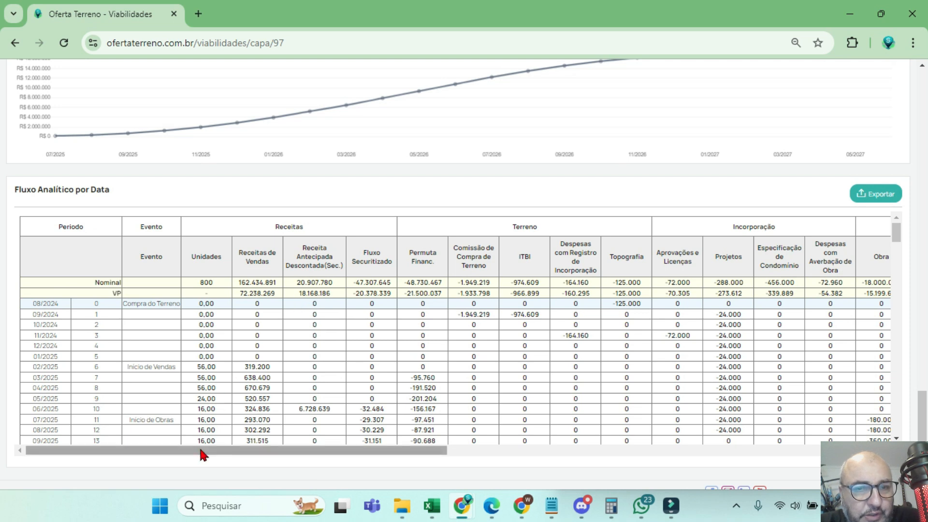
drag(201, 451, 204, 452)
scroll(295, 286, down, 2)
drag(286, 340, 327, 343)
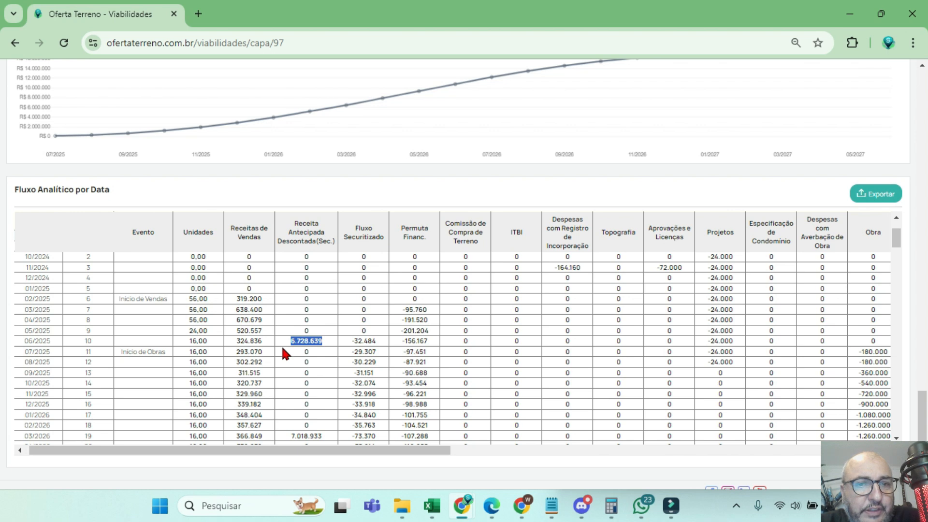
scroll(282, 345, down, 2)
drag(290, 368, 322, 366)
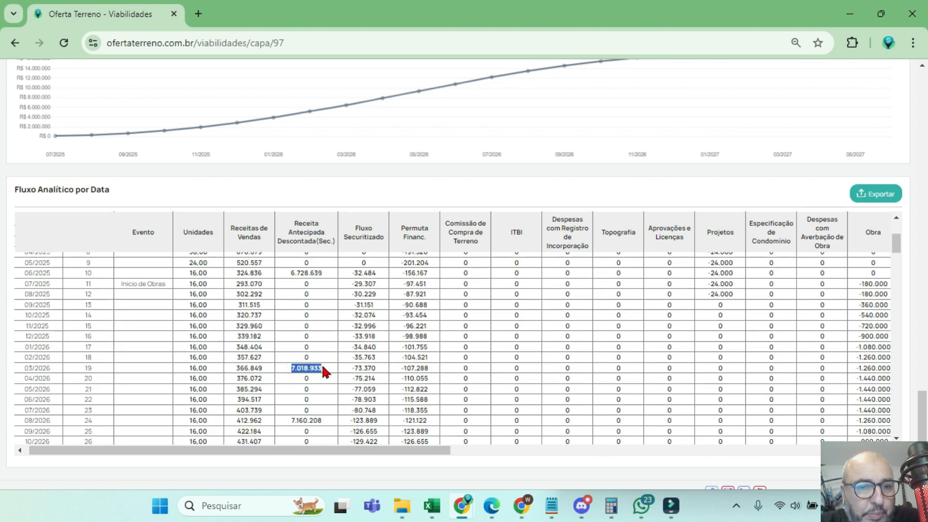
drag(286, 422, 326, 417)
Step: Highlight the 06/2025 securitized flow amount and examine how the Fluxo Securitizado column evolves over the following months
scroll(326, 375, up, 2)
scroll(324, 367, down, 2)
drag(345, 272, 374, 273)
scroll(360, 309, down, 4)
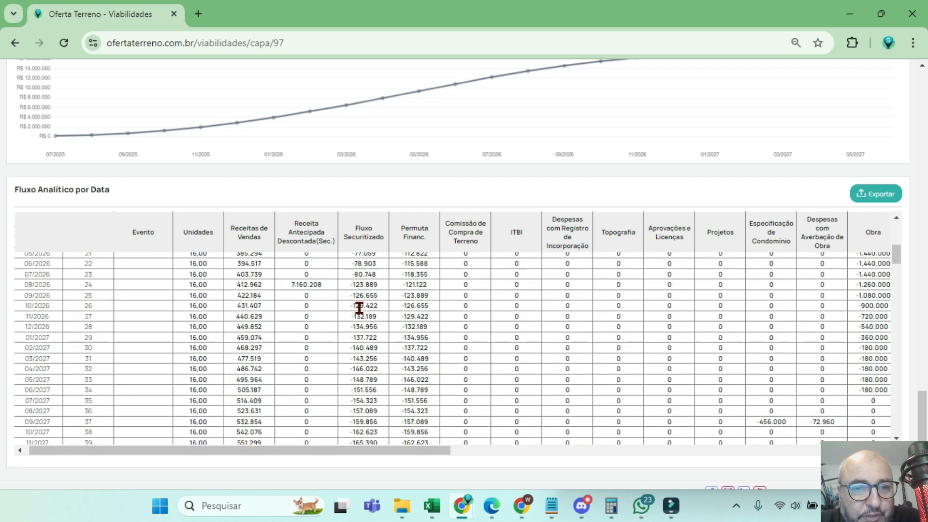
scroll(360, 314, down, 5)
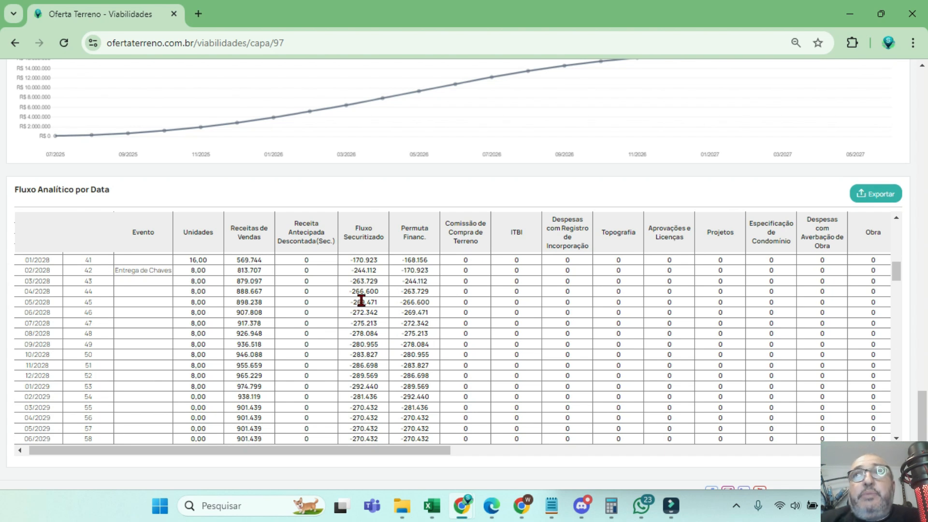
scroll(363, 278, up, 10)
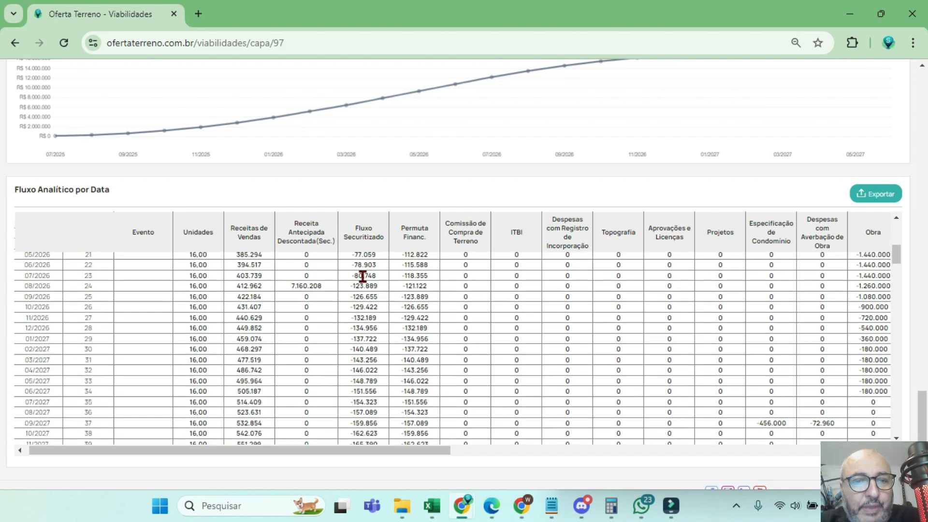
scroll(363, 277, up, 3)
scroll(310, 403, down, 3)
scroll(314, 397, up, 2)
scroll(346, 372, up, 2)
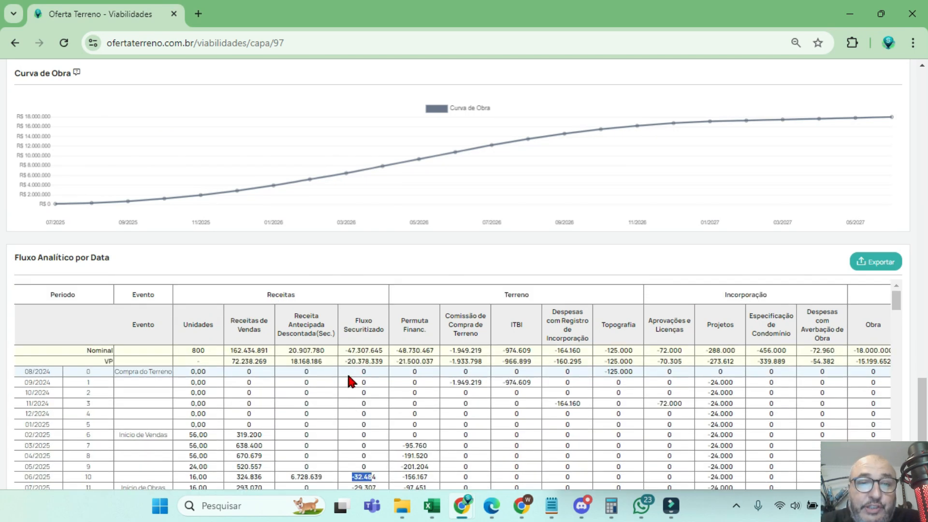
drag(896, 297, 896, 298)
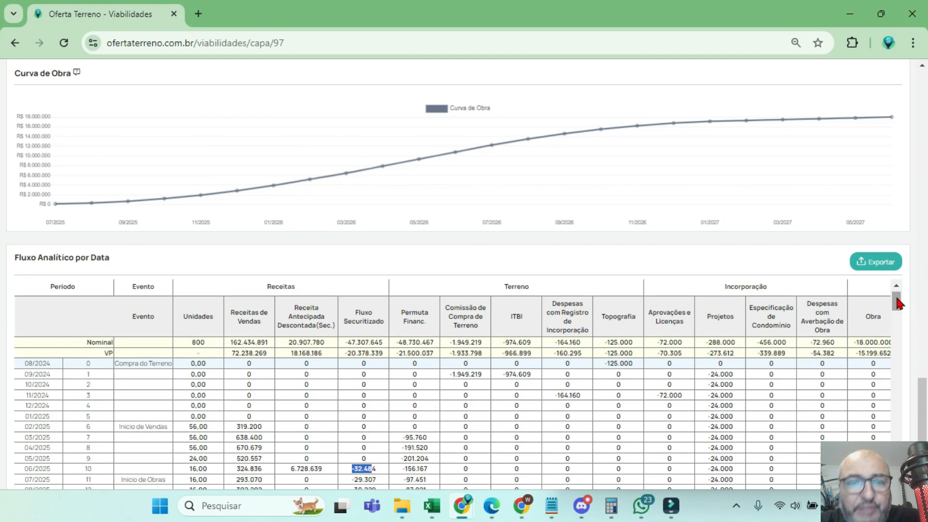